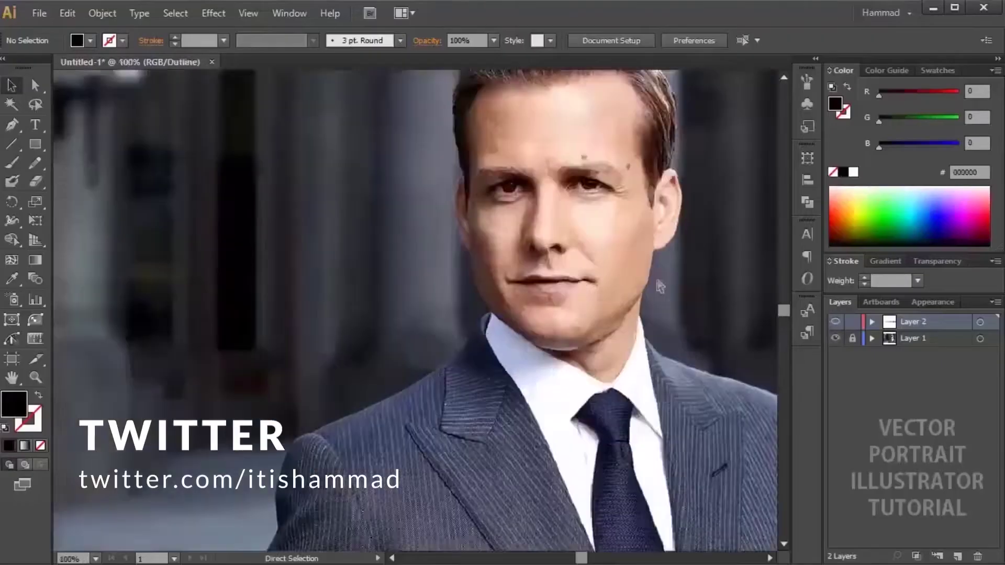
With the Pen tool, trace the hair's edge from beside the eye up to the hairline.
{"action": "scroll", "coordinate": [660, 286], "scroll_direction": "up", "scroll_amount": 4}
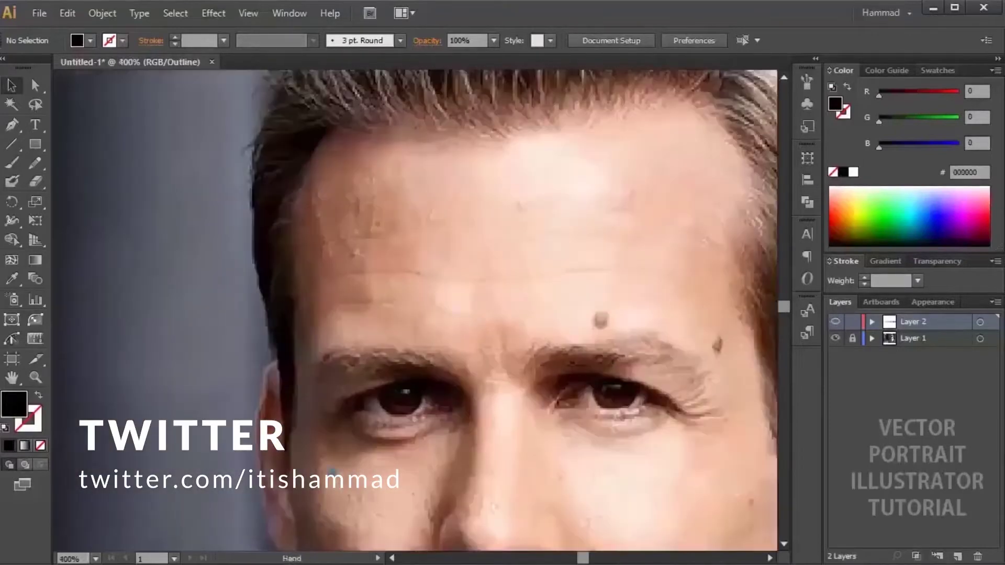
{"action": "scroll", "coordinate": [395, 382], "scroll_direction": "up", "scroll_amount": 2}
{"action": "key", "text": "p"}
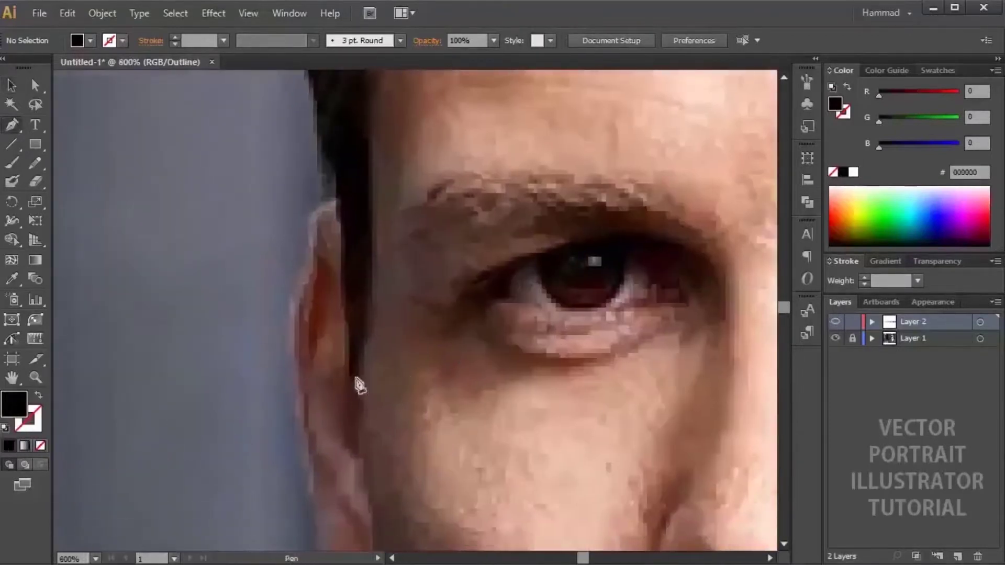
{"action": "left_click", "coordinate": [356, 381]}
{"action": "left_click_drag", "start_coordinate": [375, 212], "coordinate": [377, 230]}
{"action": "scroll", "coordinate": [388, 150], "scroll_direction": "up", "scroll_amount": 5}
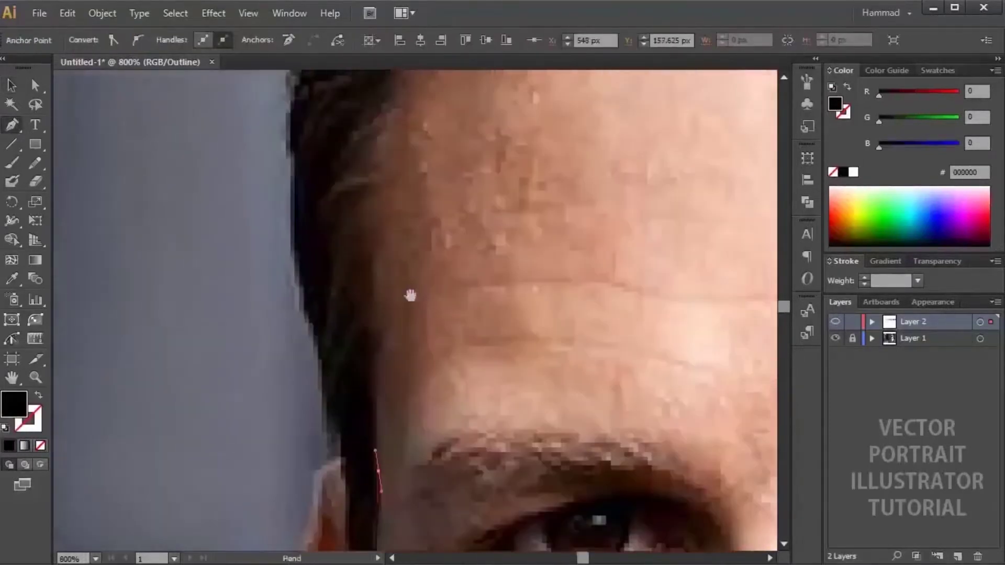
{"action": "left_click_drag", "start_coordinate": [379, 306], "coordinate": [372, 278]}
{"action": "scroll", "coordinate": [372, 278], "scroll_direction": "up", "scroll_amount": 5}
{"action": "left_click_drag", "start_coordinate": [343, 430], "coordinate": [375, 333]}
{"action": "left_click", "coordinate": [337, 460]}
{"action": "left_click_drag", "start_coordinate": [371, 317], "coordinate": [298, 451]}
{"action": "left_click", "coordinate": [368, 331]}
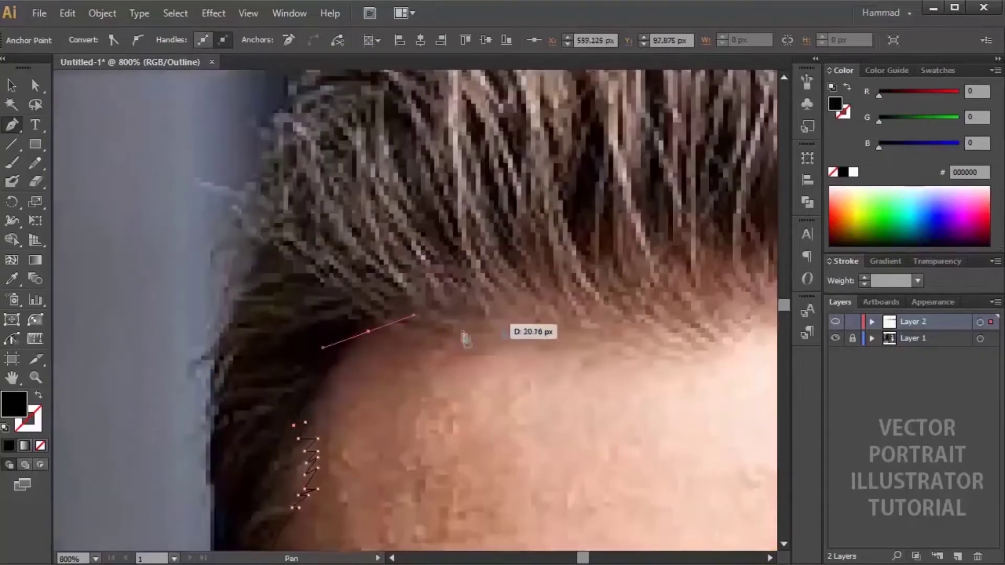
Continue the curved outline across the forehead hairline to the temple.
{"action": "left_click_drag", "start_coordinate": [465, 339], "coordinate": [504, 324]}
{"action": "left_click_drag", "start_coordinate": [686, 359], "coordinate": [503, 340]}
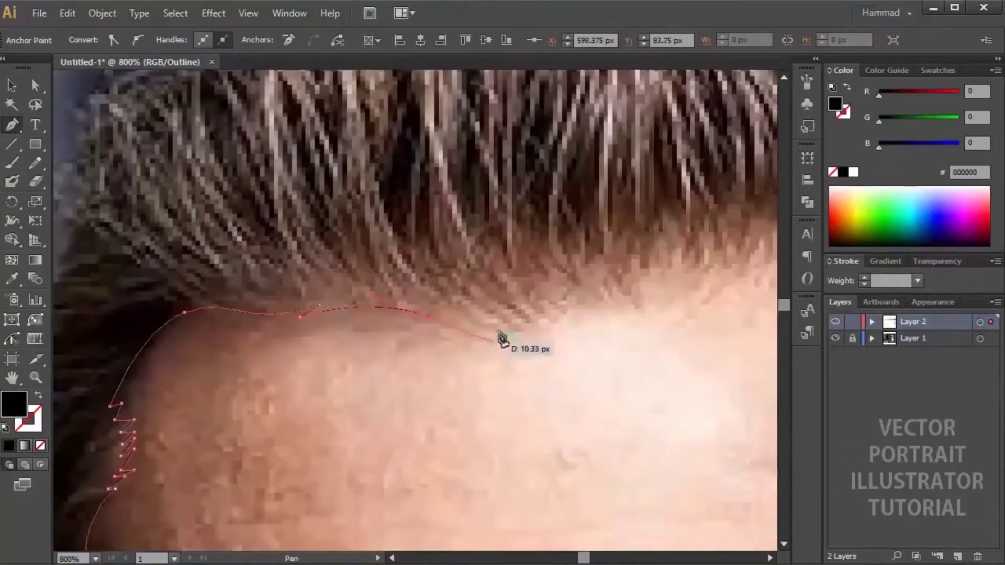
{"action": "left_click_drag", "start_coordinate": [583, 292], "coordinate": [583, 299]}
{"action": "left_click_drag", "start_coordinate": [719, 247], "coordinate": [570, 350]}
{"action": "left_click_drag", "start_coordinate": [670, 348], "coordinate": [549, 348]}
{"action": "left_click_drag", "start_coordinate": [665, 369], "coordinate": [550, 346]}
{"action": "left_click_drag", "start_coordinate": [434, 318], "coordinate": [503, 333]}
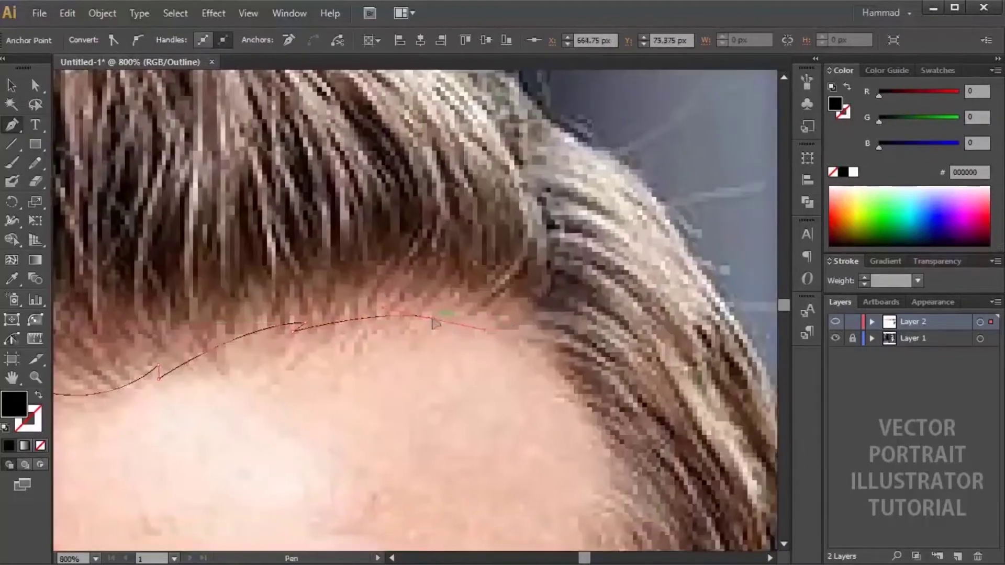
{"action": "left_click_drag", "start_coordinate": [589, 411], "coordinate": [494, 297]}
{"action": "left_click_drag", "start_coordinate": [455, 241], "coordinate": [530, 373]}
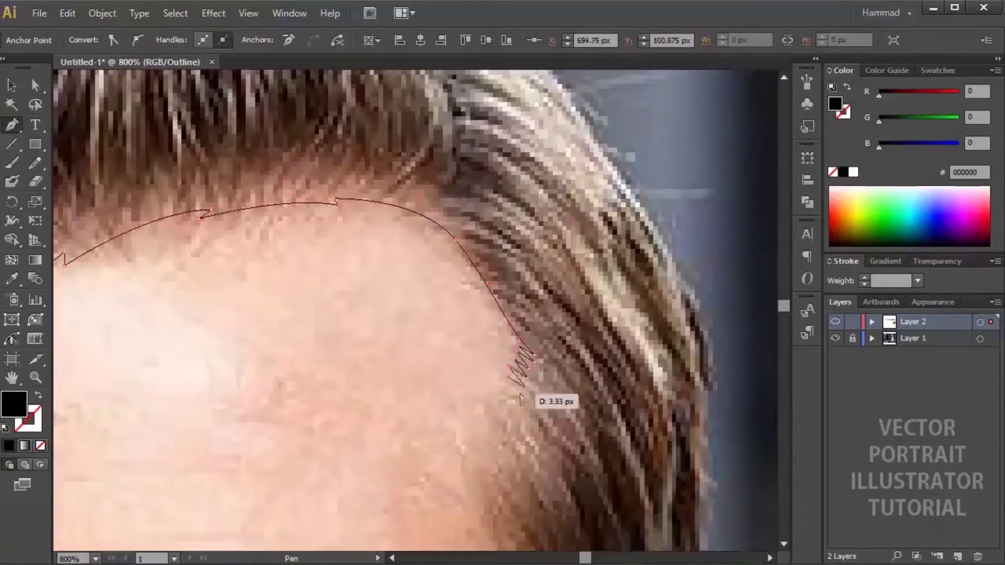
Trace the jagged temple hair and sideburn down to the hair tip and over the ear.
{"action": "left_click_drag", "start_coordinate": [495, 437], "coordinate": [435, 275]}
{"action": "left_click_drag", "start_coordinate": [458, 280], "coordinate": [453, 301]}
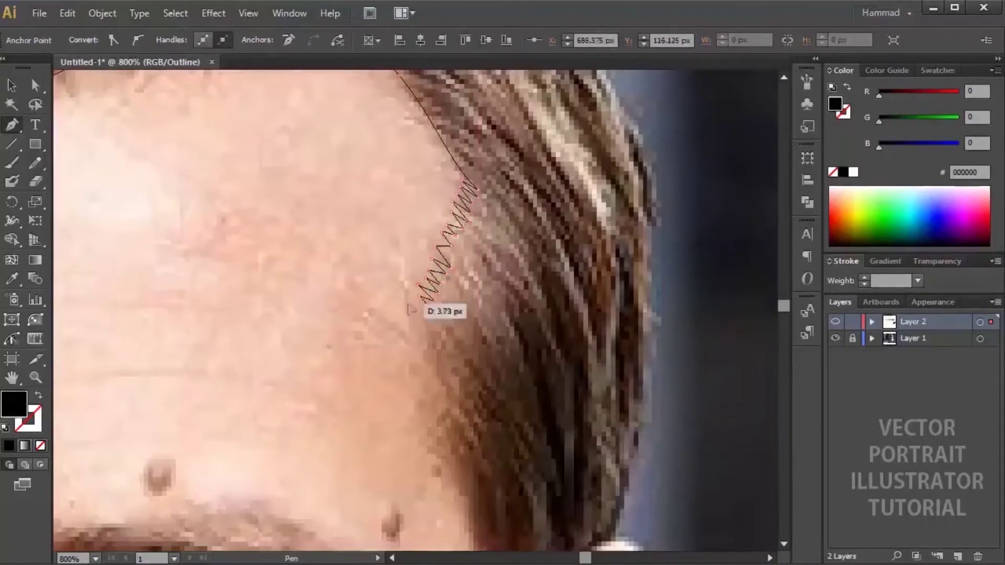
{"action": "left_click_drag", "start_coordinate": [426, 303], "coordinate": [437, 202]}
{"action": "mouse_move", "coordinate": [480, 413]}
{"action": "left_mouse_down"}
{"action": "mouse_move", "coordinate": [495, 409]}
{"action": "mouse_move", "coordinate": [481, 414]}
{"action": "left_mouse_up"}
{"action": "scroll", "coordinate": [488, 370], "scroll_direction": "down", "scroll_amount": 4}
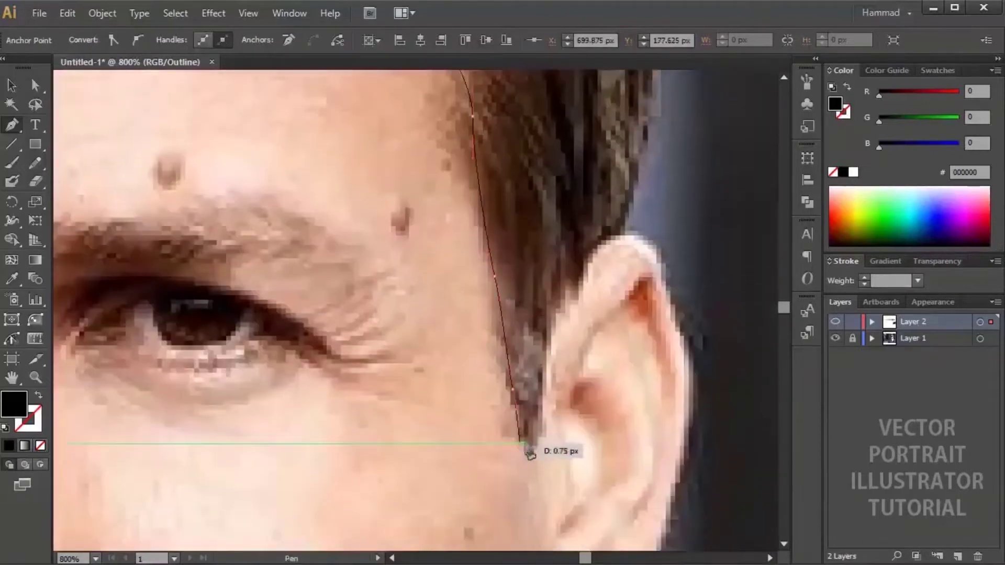
{"action": "left_click_drag", "start_coordinate": [529, 451], "coordinate": [558, 352]}
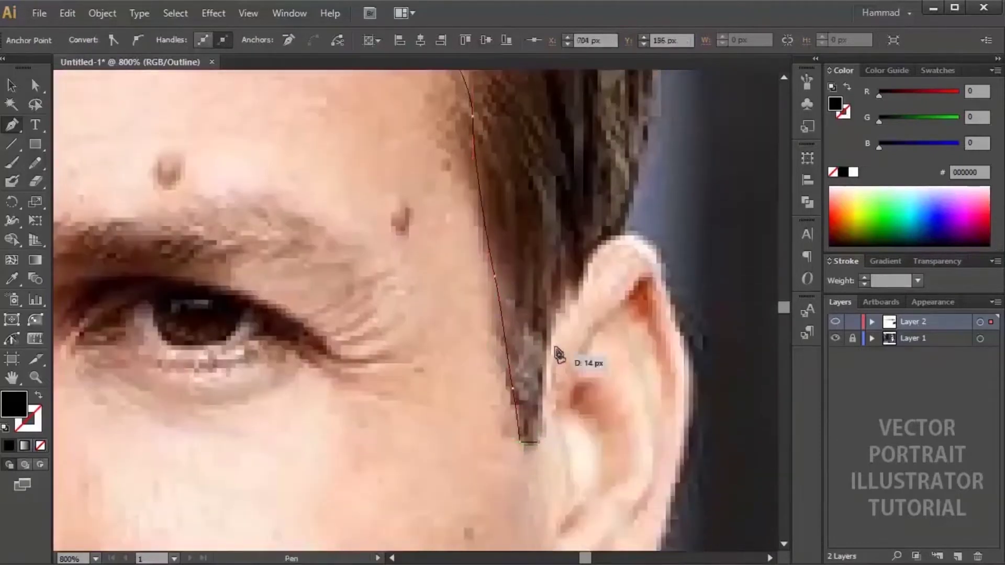
{"action": "left_click", "coordinate": [548, 330]}
{"action": "left_click_drag", "start_coordinate": [583, 249], "coordinate": [601, 254]}
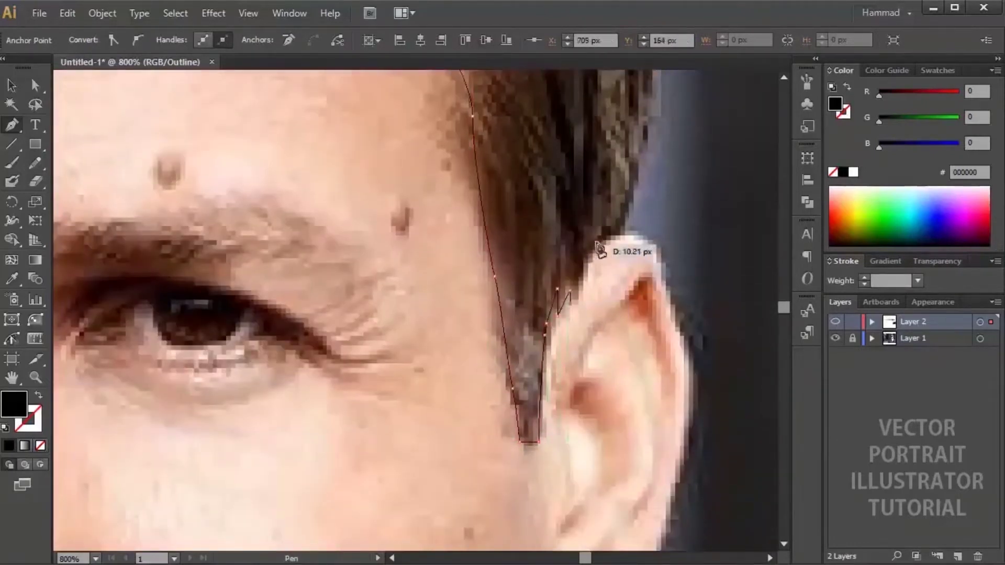
Carry the outline back up the hair's outer edge.
{"action": "scroll", "coordinate": [539, 314], "scroll_direction": "up", "scroll_amount": 3}
{"action": "scroll", "coordinate": [539, 314], "scroll_direction": "right", "scroll_amount": 2}
{"action": "left_click_drag", "start_coordinate": [504, 372], "coordinate": [537, 340]}
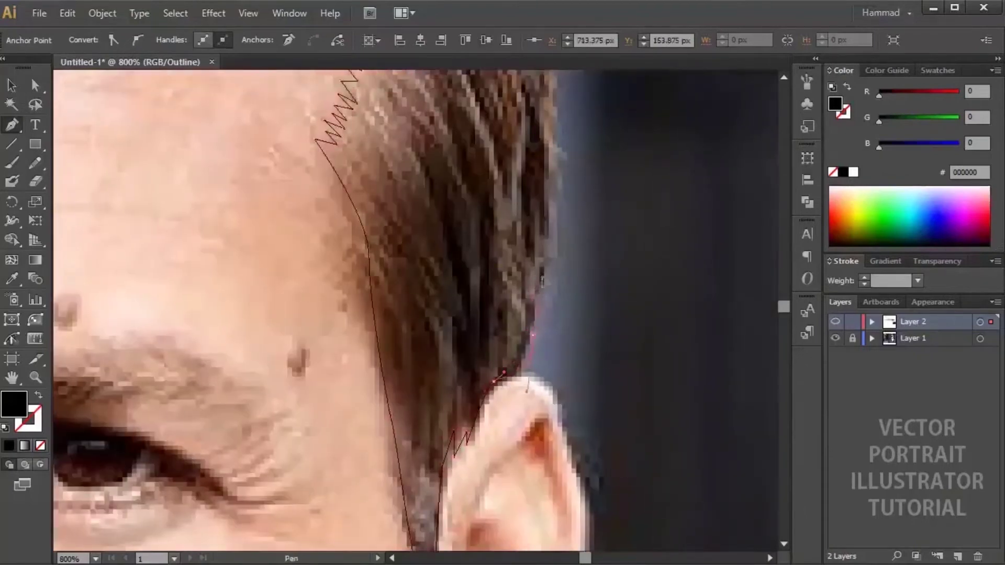
{"action": "scroll", "coordinate": [550, 340], "scroll_direction": "up", "scroll_amount": 3}
{"action": "left_click_drag", "start_coordinate": [542, 277], "coordinate": [493, 198]}
{"action": "scroll", "coordinate": [549, 215], "scroll_direction": "up", "scroll_amount": 4}
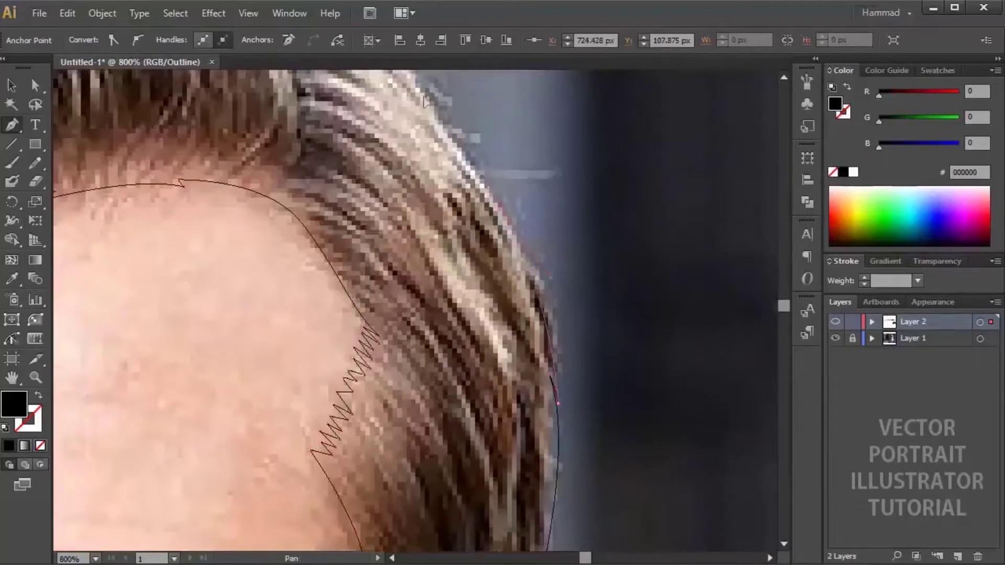
{"action": "left_click_drag", "start_coordinate": [425, 100], "coordinate": [498, 210]}
Shape the outline's curved anchors across the top of the hair.
{"action": "scroll", "coordinate": [424, 99], "scroll_direction": "down", "scroll_amount": 2}
{"action": "scroll", "coordinate": [410, 131], "scroll_direction": "up", "scroll_amount": 3}
{"action": "scroll", "coordinate": [276, 112], "scroll_direction": "up", "scroll_amount": 1}
{"action": "scroll", "coordinate": [276, 113], "scroll_direction": "left", "scroll_amount": 2}
{"action": "scroll", "coordinate": [497, 210], "scroll_direction": "left", "scroll_amount": 4}
{"action": "scroll", "coordinate": [497, 209], "scroll_direction": "up", "scroll_amount": 1}
{"action": "left_click_drag", "start_coordinate": [437, 165], "coordinate": [463, 158]}
{"action": "left_click_drag", "start_coordinate": [237, 164], "coordinate": [266, 171]}
{"action": "scroll", "coordinate": [182, 214], "scroll_direction": "left", "scroll_amount": 5}
{"action": "left_click_drag", "start_coordinate": [434, 166], "coordinate": [354, 200]}
{"action": "left_click_drag", "start_coordinate": [406, 172], "coordinate": [373, 347]}
Bring the outline down the hair's left side back toward the first anchor.
{"action": "scroll", "coordinate": [414, 178], "scroll_direction": "up", "scroll_amount": 3}
{"action": "scroll", "coordinate": [440, 251], "scroll_direction": "up", "scroll_amount": 1}
{"action": "scroll", "coordinate": [466, 299], "scroll_direction": "up", "scroll_amount": 4}
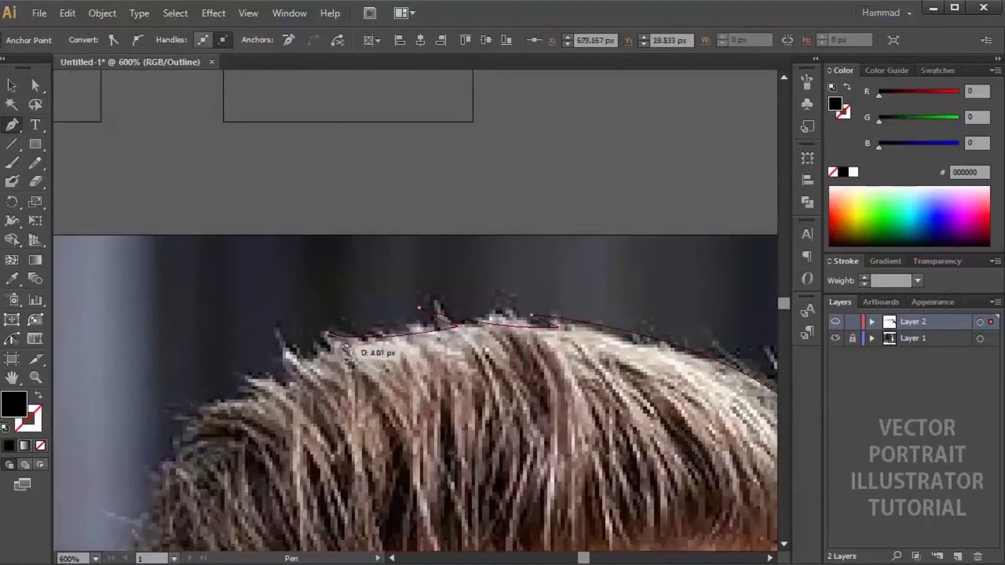
{"action": "left_click_drag", "start_coordinate": [281, 333], "coordinate": [520, 206]}
{"action": "scroll", "coordinate": [302, 381], "scroll_direction": "down", "scroll_amount": 3}
{"action": "scroll", "coordinate": [302, 381], "scroll_direction": "left", "scroll_amount": 4}
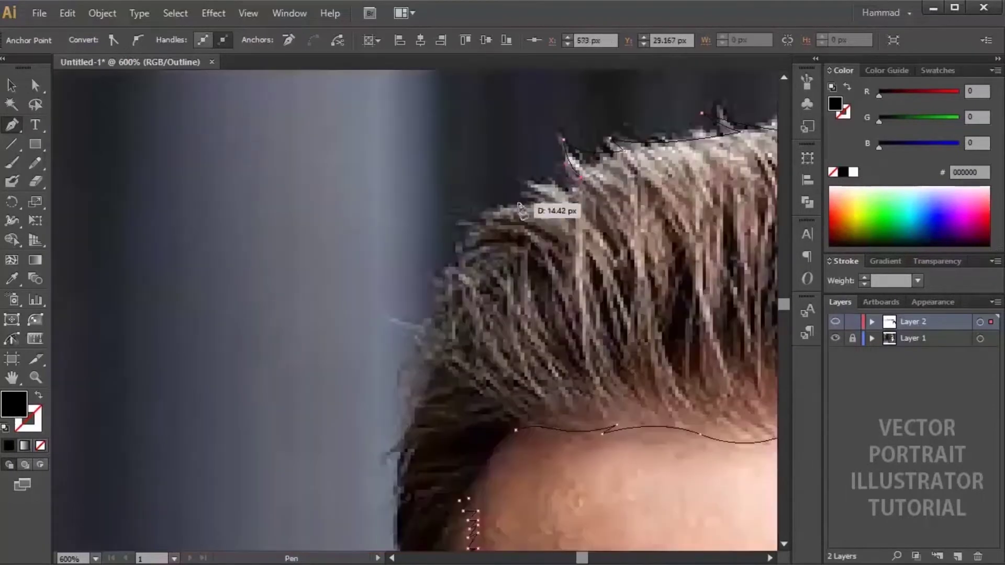
{"action": "left_click_drag", "start_coordinate": [430, 250], "coordinate": [411, 263]}
{"action": "scroll", "coordinate": [422, 258], "scroll_direction": "down", "scroll_amount": 3}
{"action": "left_click_drag", "start_coordinate": [406, 378], "coordinate": [387, 367]}
{"action": "scroll", "coordinate": [414, 314], "scroll_direction": "down", "scroll_amount": 5}
In Outline view, trace the eyebrow's top edge to its tip and close it along the underside.
{"action": "scroll", "coordinate": [410, 411], "scroll_direction": "down", "scroll_amount": 5}
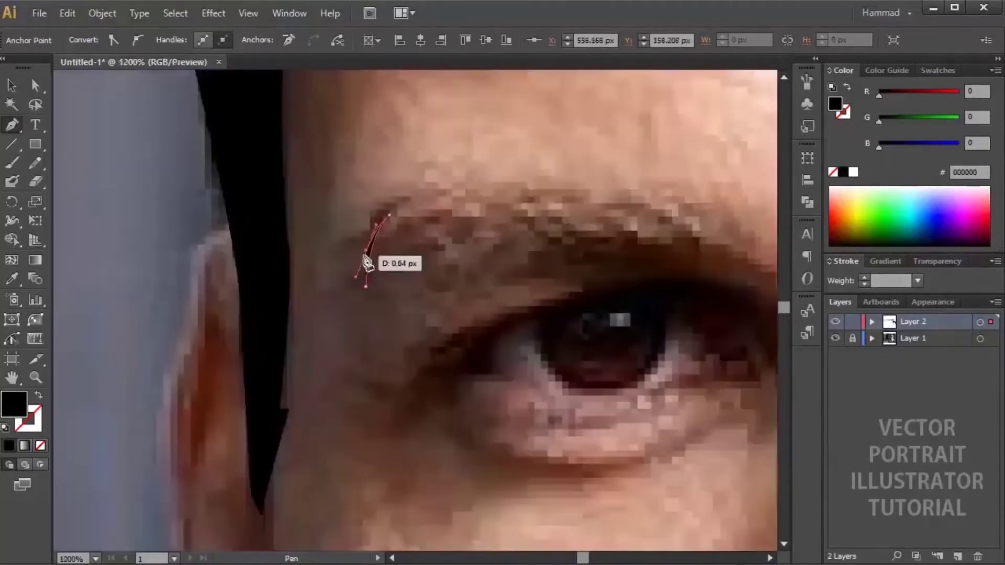
{"action": "scroll", "coordinate": [432, 193], "scroll_direction": "down", "scroll_amount": 3}
{"action": "key", "text": "ctrl+y"}
{"action": "left_click_drag", "start_coordinate": [431, 193], "coordinate": [583, 272]}
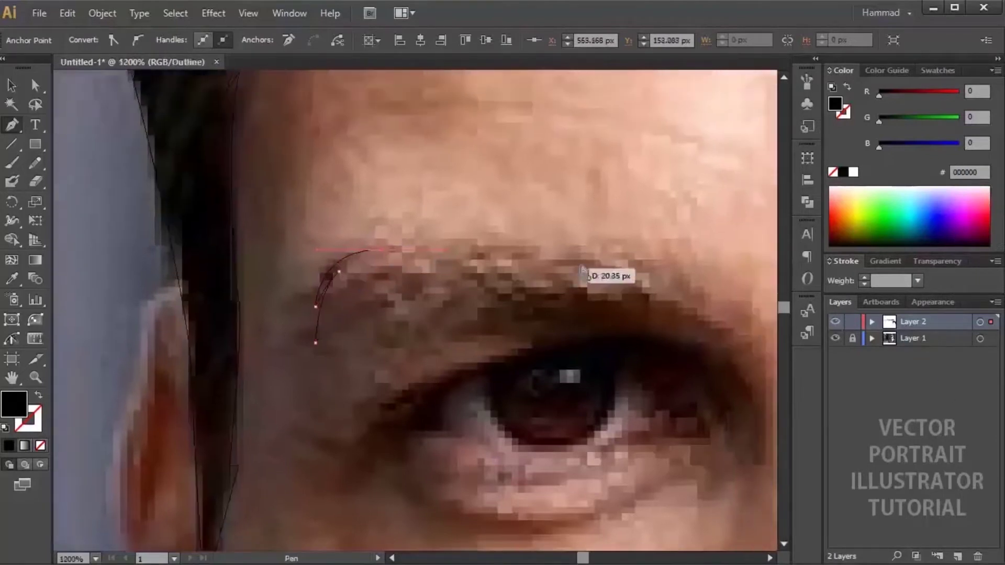
{"action": "scroll", "coordinate": [594, 330], "scroll_direction": "right", "scroll_amount": 3}
{"action": "left_click_drag", "start_coordinate": [485, 250], "coordinate": [565, 280]}
{"action": "left_click", "coordinate": [550, 274], "text": "ctrl"}
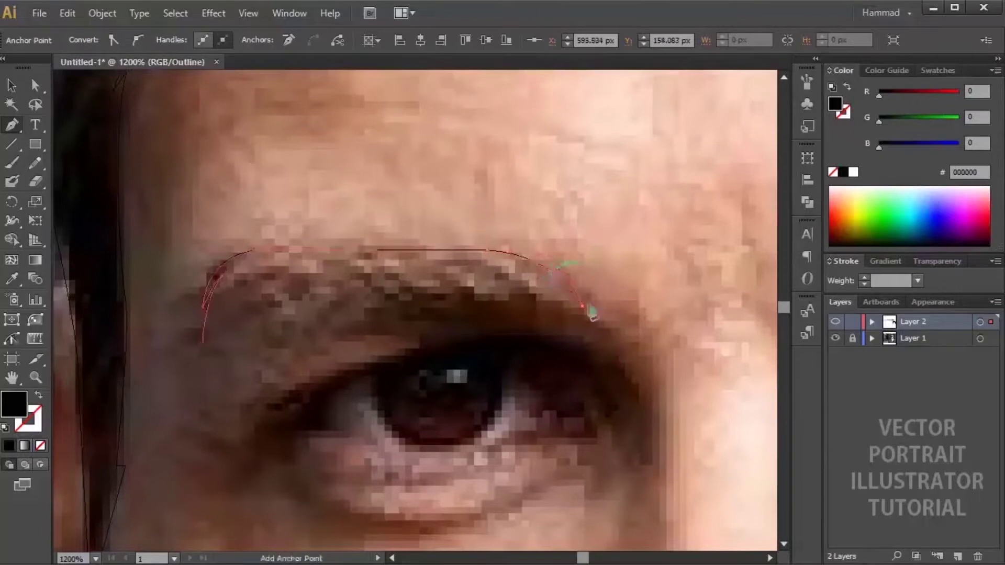
{"action": "scroll", "coordinate": [456, 326], "scroll_direction": "left", "scroll_amount": 3}
{"action": "left_click_drag", "start_coordinate": [298, 339], "coordinate": [304, 337]}
{"action": "left_click", "coordinate": [411, 385], "text": "ctrl"}
{"action": "scroll", "coordinate": [414, 387], "scroll_direction": "right", "scroll_amount": 12}
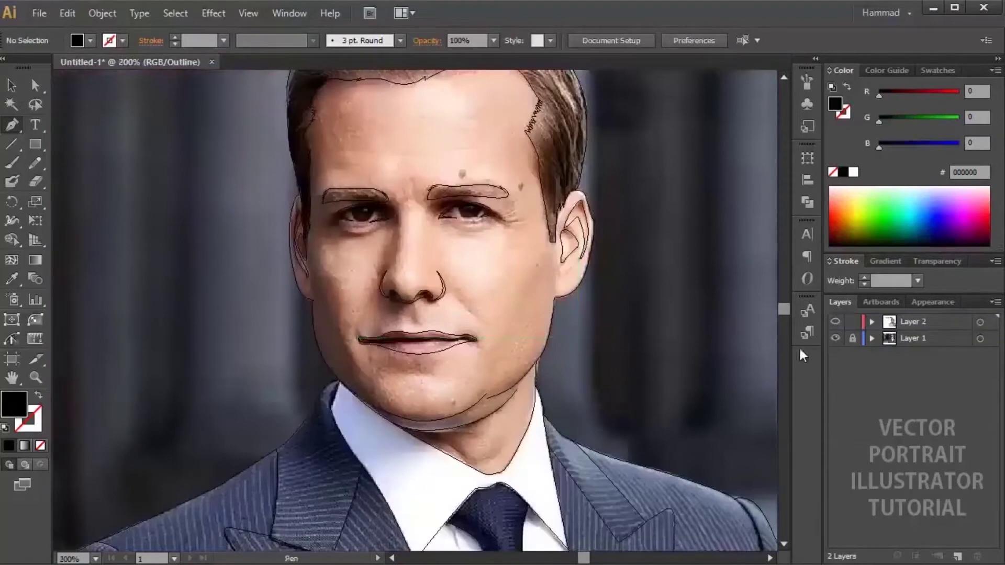
Return to Preview, hide the photo, delete the left eye outline, then show the photo again.
{"action": "key", "text": "ctrl+y"}
{"action": "left_click", "coordinate": [835, 338]}
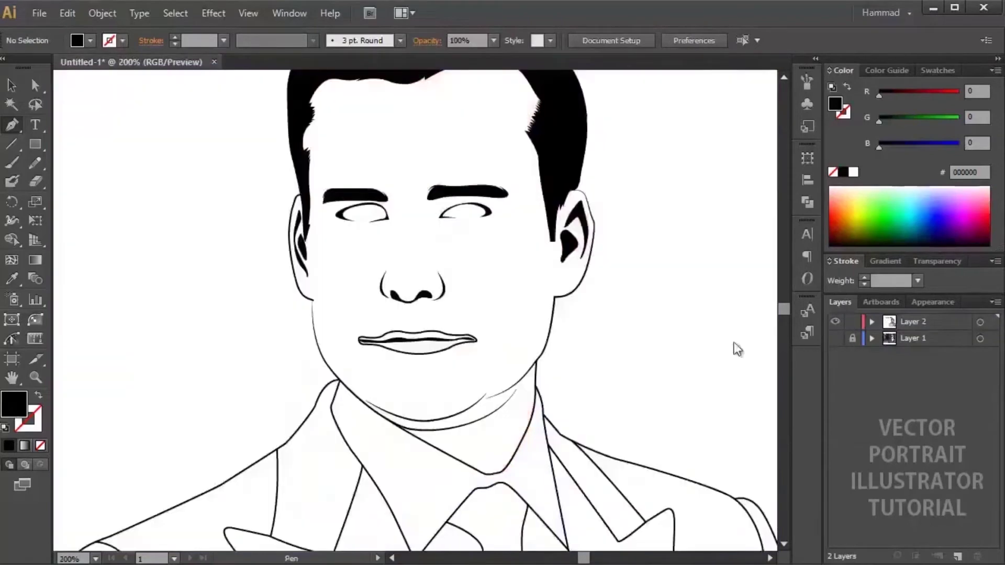
{"action": "left_click", "coordinate": [381, 221], "text": "ctrl"}
{"action": "key", "text": "Delete"}
{"action": "left_click", "coordinate": [836, 338]}
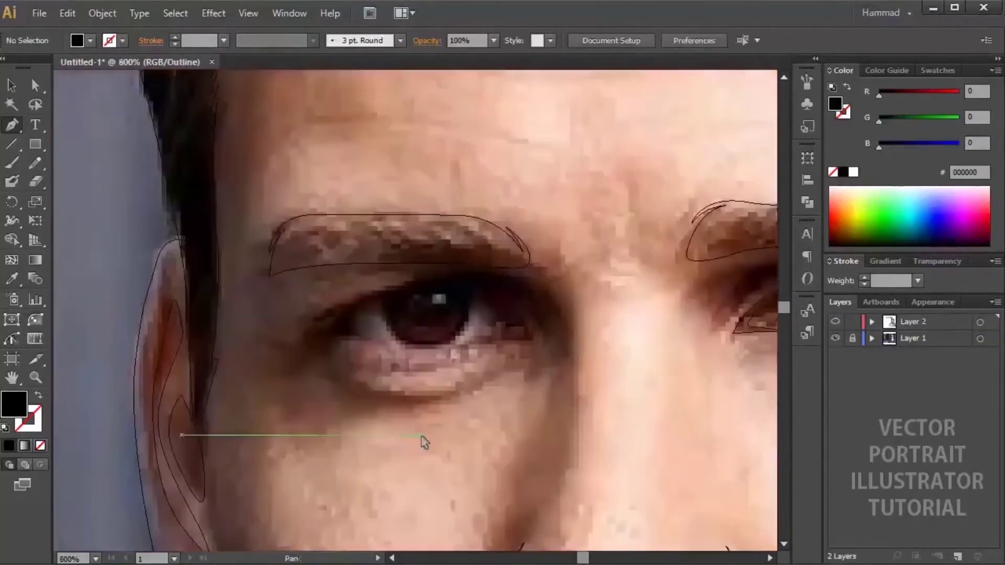
Draw an eye outline with a corner point, curving its lower and upper edges.
{"action": "key", "text": "ctrl+plus"}
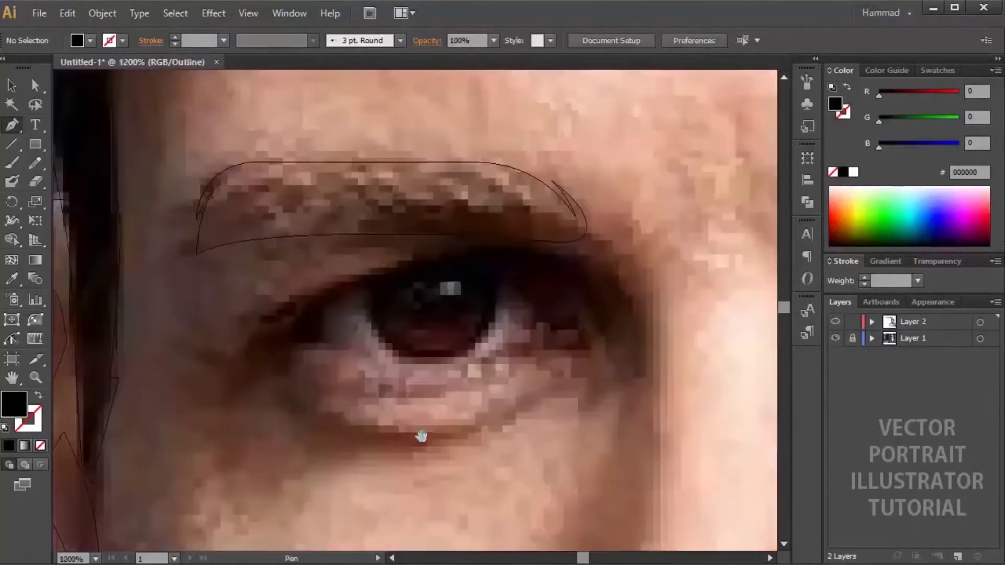
{"action": "left_click", "coordinate": [404, 271]}
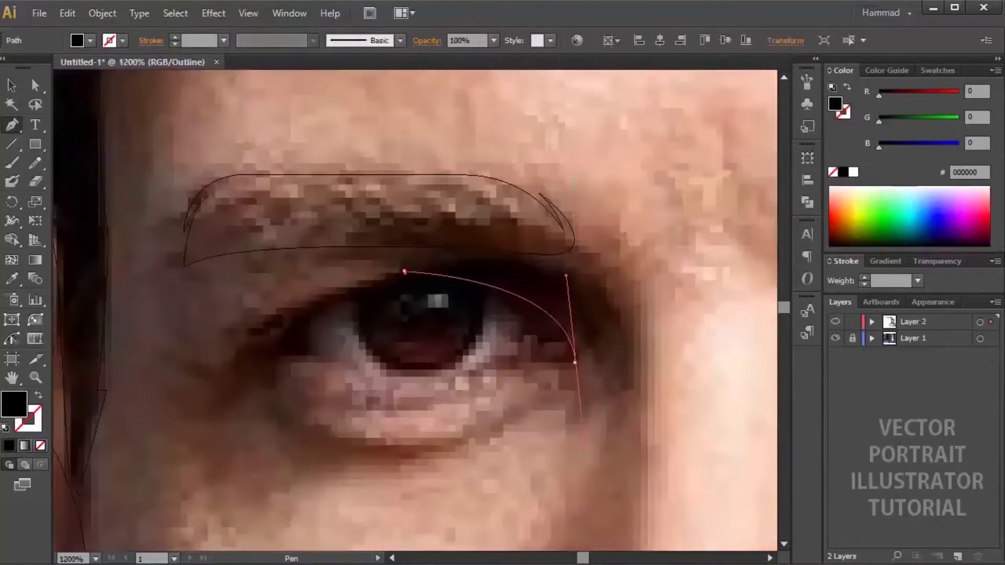
{"action": "left_click", "coordinate": [577, 361]}
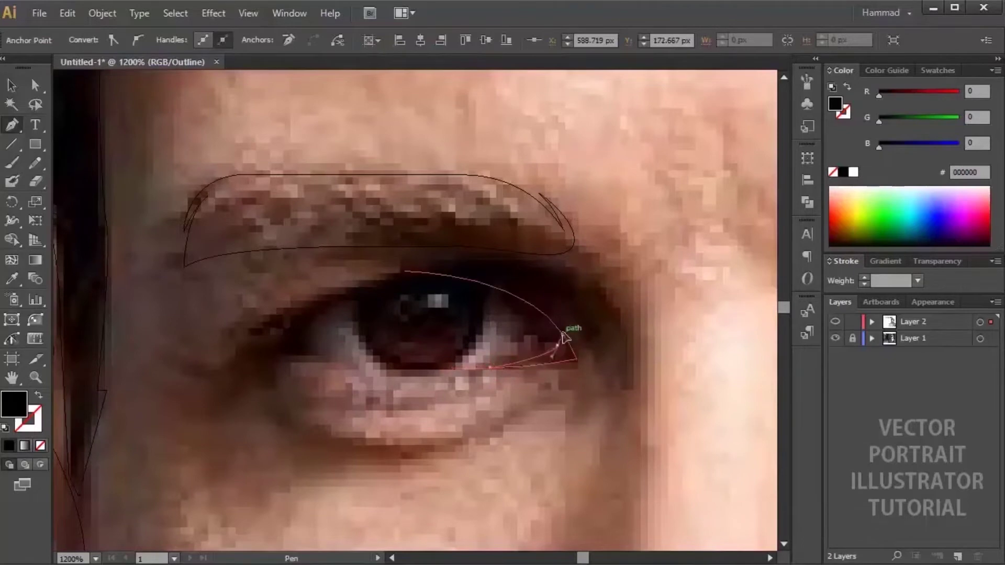
{"action": "left_click_drag", "start_coordinate": [314, 294], "coordinate": [382, 352]}
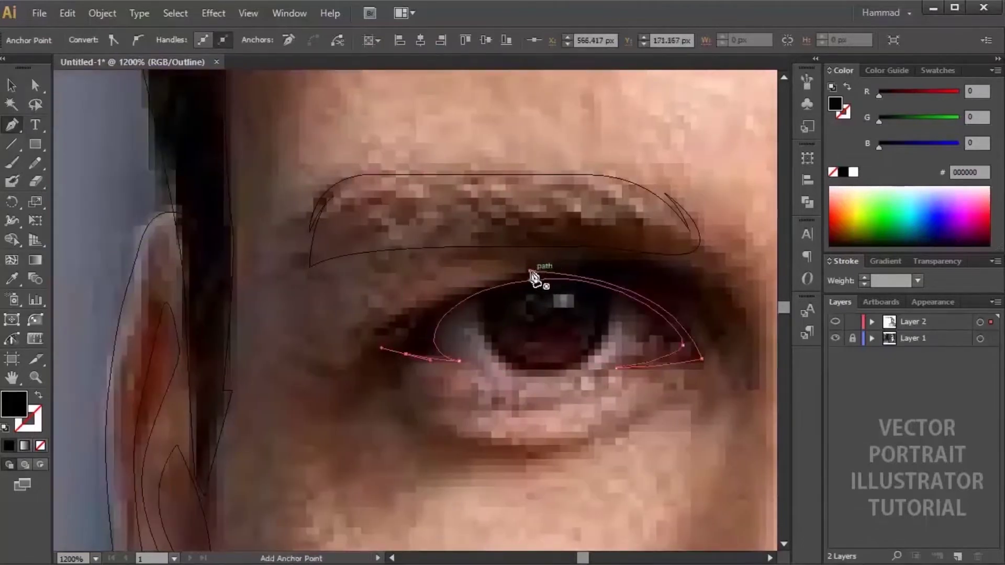
{"action": "left_click_drag", "start_coordinate": [540, 277], "coordinate": [606, 267]}
{"action": "left_click", "coordinate": [590, 340], "text": "ctrl"}
Raise the upper eyelid handle with Direct Selection and attempt to join the path's open ends.
{"action": "scroll", "coordinate": [466, 292], "scroll_direction": "right", "scroll_amount": 3}
{"action": "key", "text": "a"}
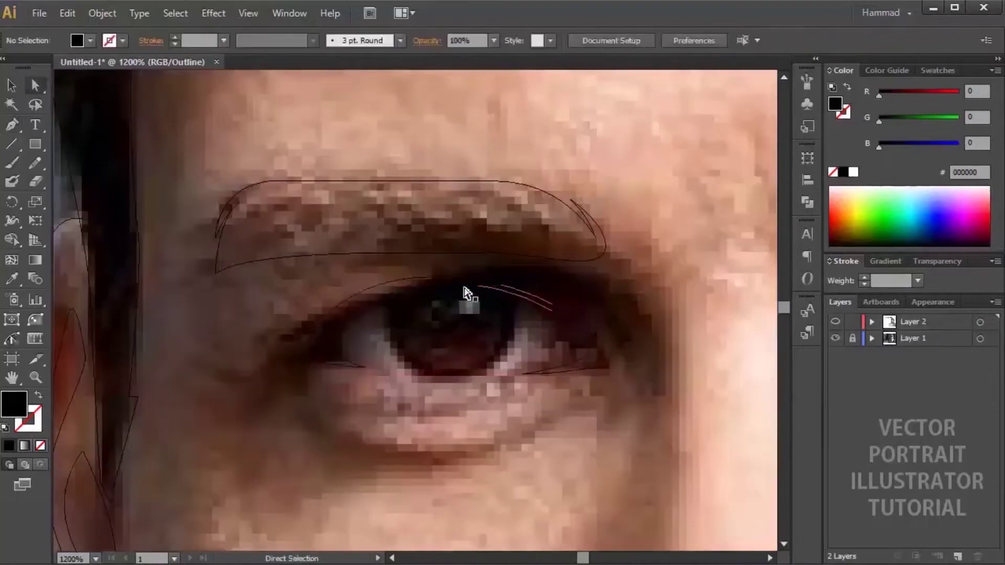
{"action": "left_click", "coordinate": [523, 292]}
{"action": "left_click_drag", "start_coordinate": [575, 280], "coordinate": [577, 262]}
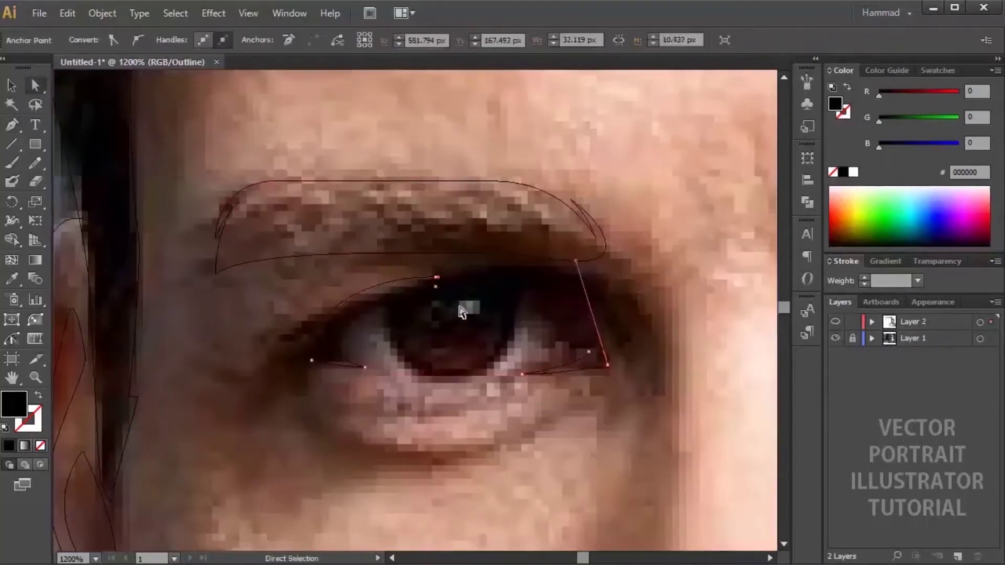
{"action": "left_click", "coordinate": [455, 291]}
{"action": "left_click", "coordinate": [426, 277]}
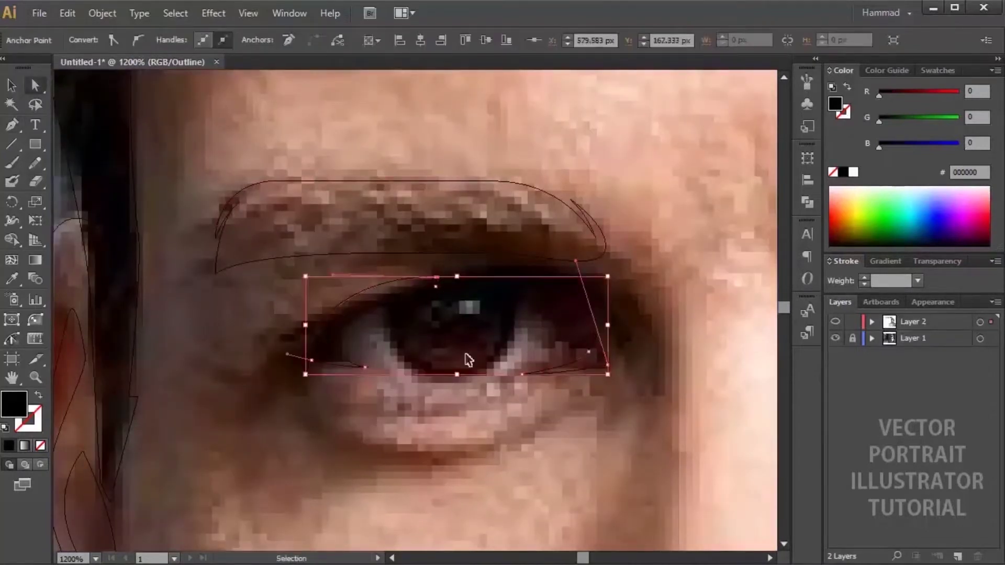
{"action": "key", "text": "ctrl+j"}
{"action": "key", "text": "Return"}
{"action": "left_click", "coordinate": [478, 321]}
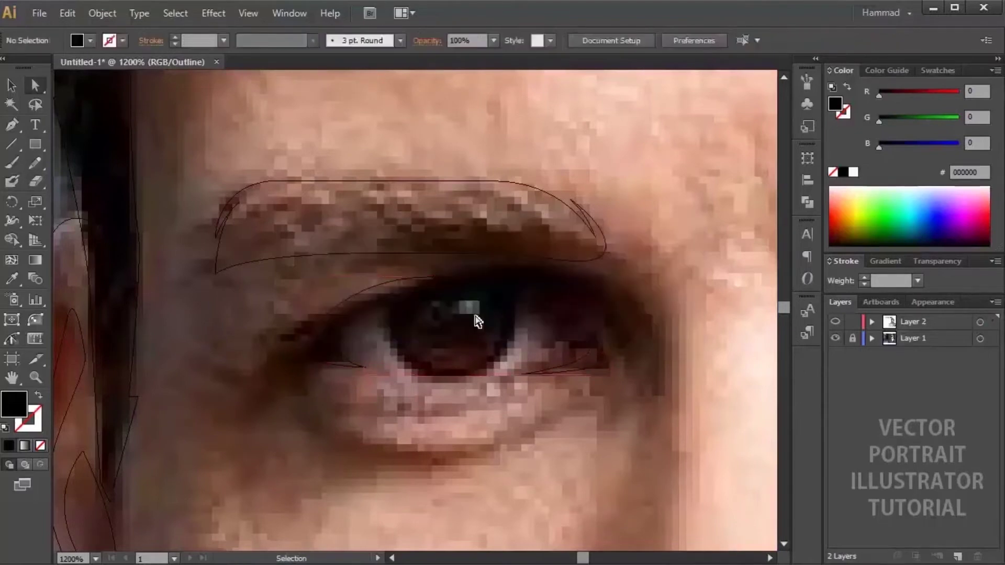
With the photo hidden, select the eyelid-tip end anchor and attempt the join again.
{"action": "left_click", "coordinate": [835, 338]}
{"action": "key", "text": "ctrl+plus"}
{"action": "key", "text": "ctrl+plus"}
{"action": "key", "text": "ctrl+plus"}
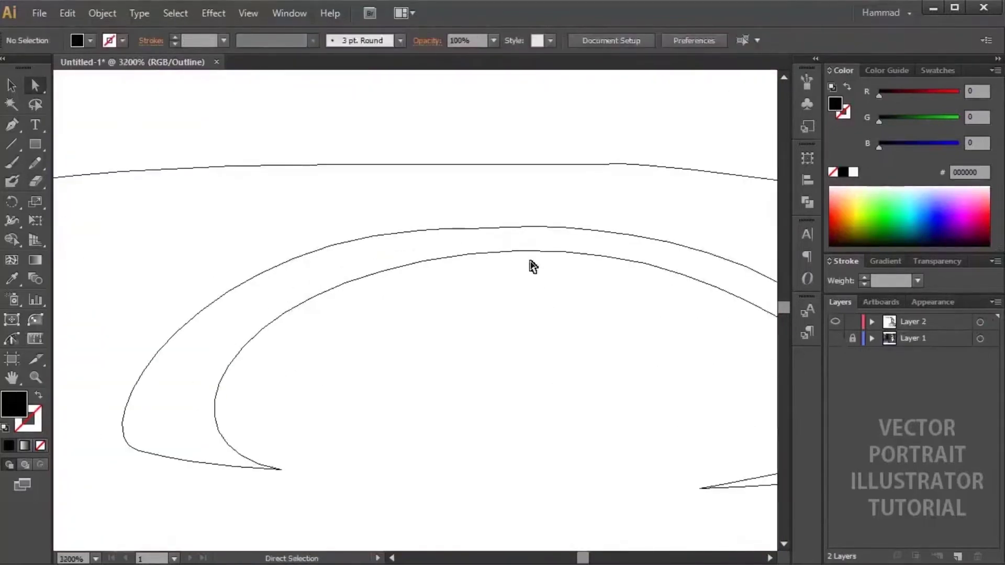
{"action": "left_click", "coordinate": [527, 257]}
{"action": "left_click", "coordinate": [479, 244]}
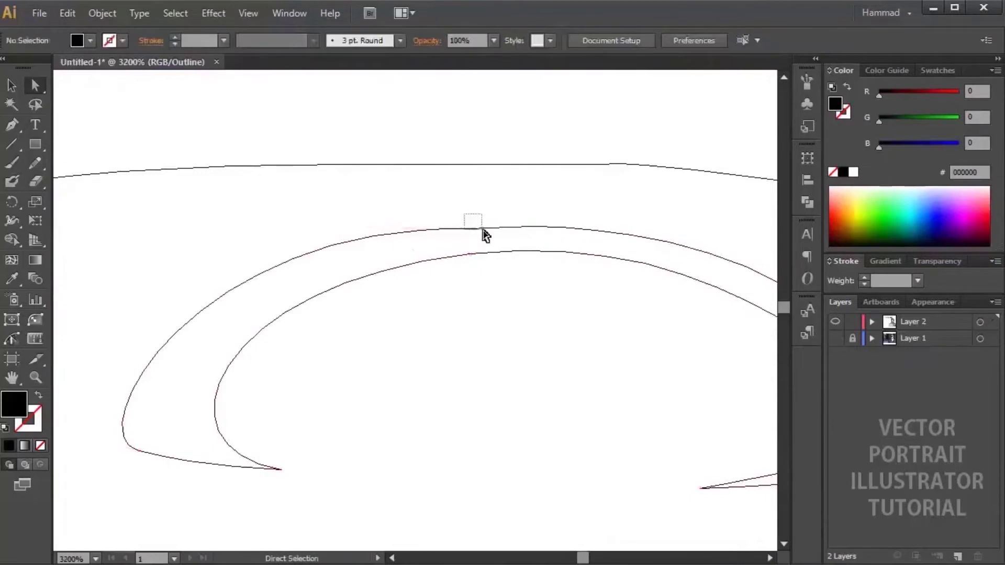
{"action": "left_click_drag", "start_coordinate": [482, 230], "coordinate": [484, 231]}
{"action": "key", "text": "ctrl+j"}
{"action": "left_click", "coordinate": [640, 323]}
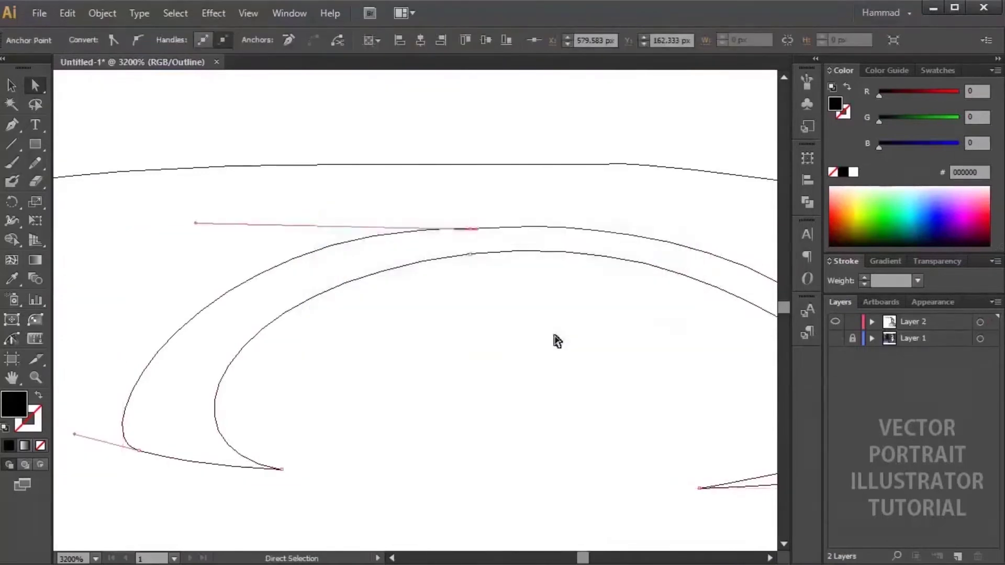
{"action": "left_click", "coordinate": [558, 342]}
{"action": "key", "text": "ctrl+minus"}
{"action": "key", "text": "ctrl+minus"}
{"action": "key", "text": "ctrl+minus"}
{"action": "key", "text": "ctrl+minus"}
{"action": "key", "text": "ctrl+minus"}
{"action": "key", "text": "ctrl+minus"}
Restore the photo and Preview, then curve a path along the right eye's lower crease.
{"action": "left_click", "coordinate": [836, 338]}
{"action": "key", "text": "ctrl+y"}
{"action": "key", "text": "ctrl+plus"}
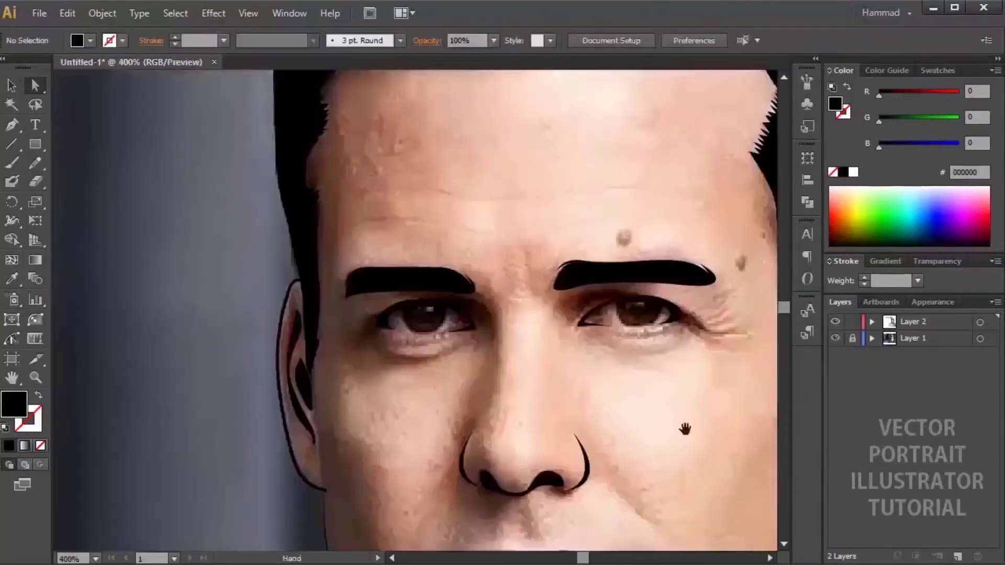
{"action": "scroll", "coordinate": [635, 353], "scroll_direction": "down", "scroll_amount": 2}
{"action": "key", "text": "ctrl+plus"}
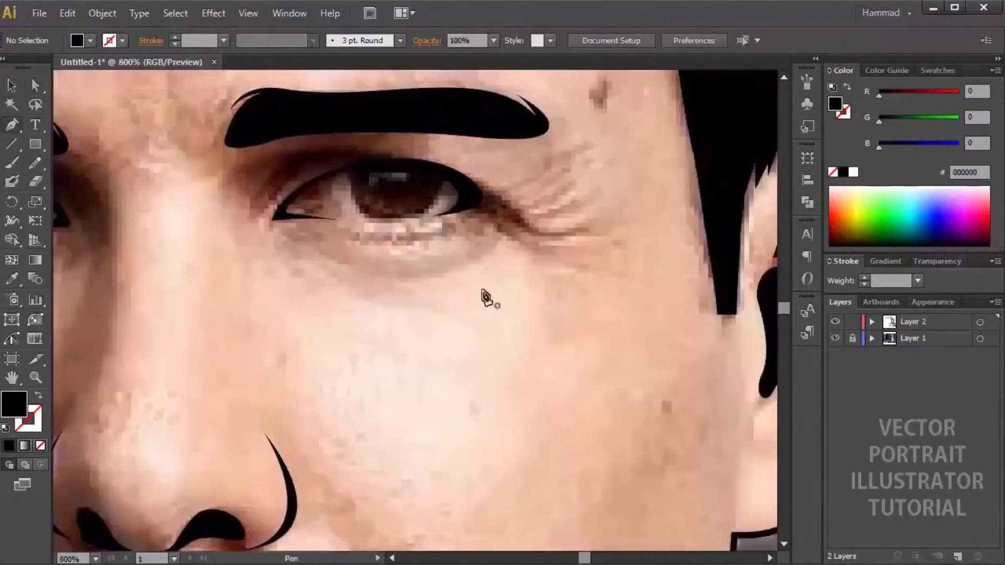
{"action": "left_click", "coordinate": [313, 245]}
{"action": "left_click_drag", "start_coordinate": [604, 148], "coordinate": [605, 147]}
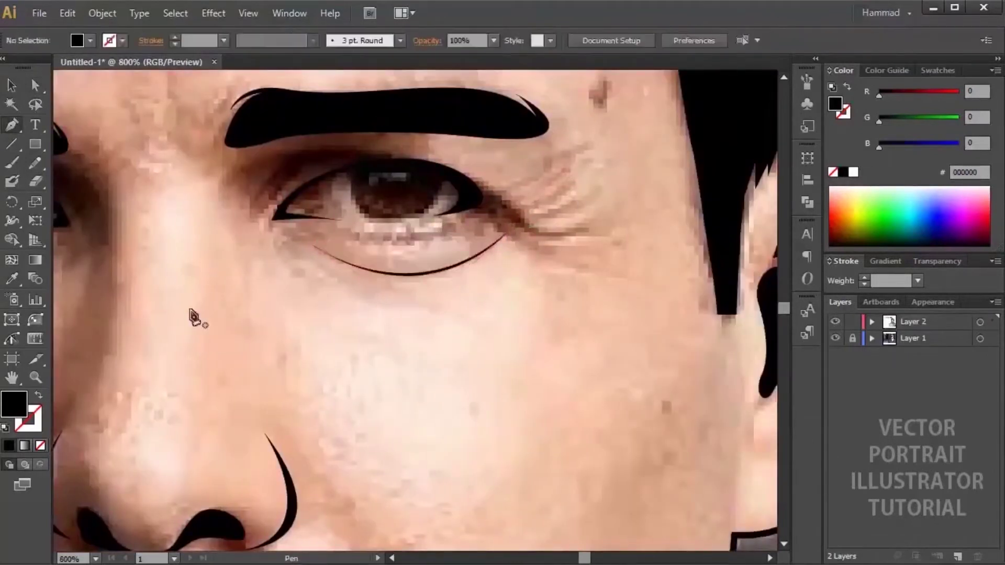
Draw a closed black crescent along the crease under the other eye.
{"action": "scroll", "coordinate": [182, 293], "scroll_direction": "left", "scroll_amount": 5}
{"action": "left_click", "coordinate": [134, 245]}
{"action": "left_click_drag", "start_coordinate": [325, 245], "coordinate": [451, 171]}
{"action": "left_click_drag", "start_coordinate": [297, 371], "coordinate": [453, 390]}
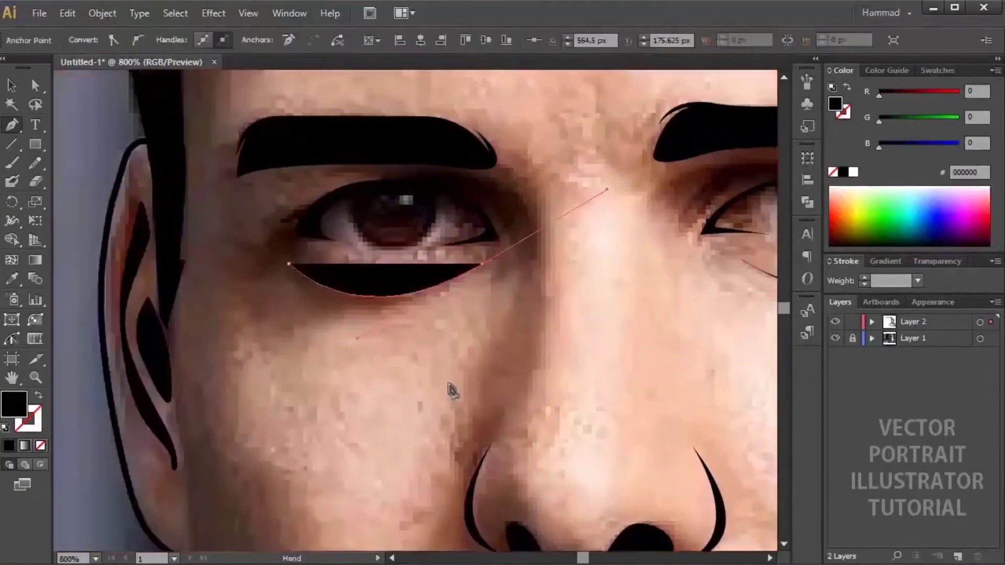
{"action": "left_click", "coordinate": [483, 266]}
{"action": "left_click_drag", "start_coordinate": [289, 264], "coordinate": [331, 340]}
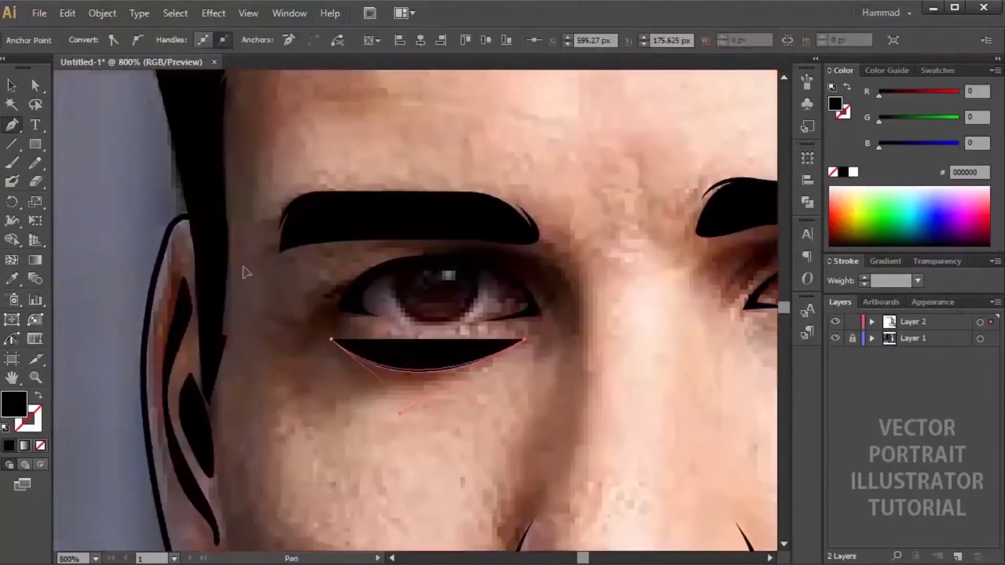
{"action": "left_click", "coordinate": [331, 340]}
{"action": "scroll", "coordinate": [367, 314], "scroll_direction": "right", "scroll_amount": 5}
Draw a crescent following the crease under the right eye.
{"action": "left_click", "coordinate": [440, 310]}
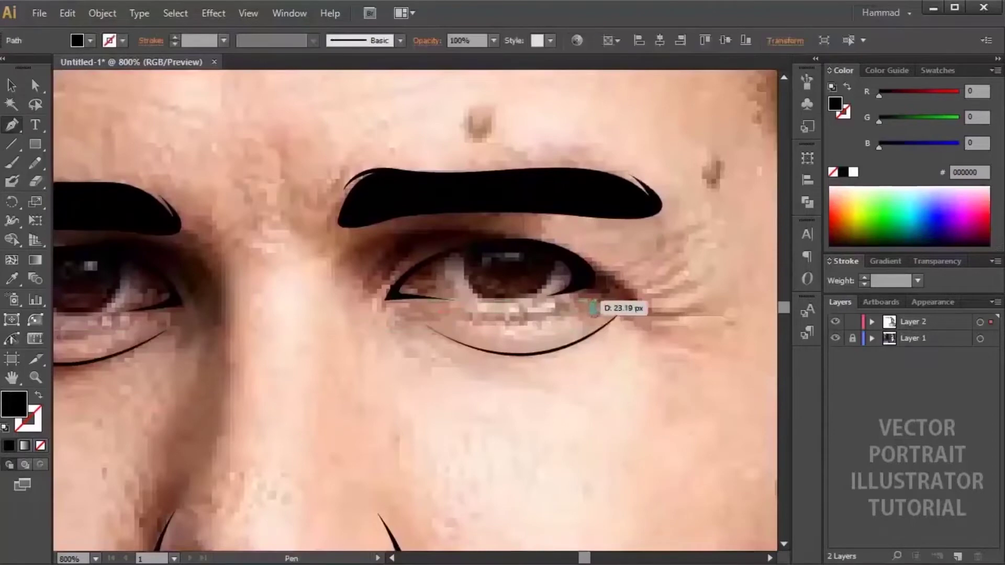
{"action": "left_click_drag", "start_coordinate": [631, 287], "coordinate": [633, 293]}
{"action": "scroll", "coordinate": [524, 314], "scroll_direction": "left", "scroll_amount": 2}
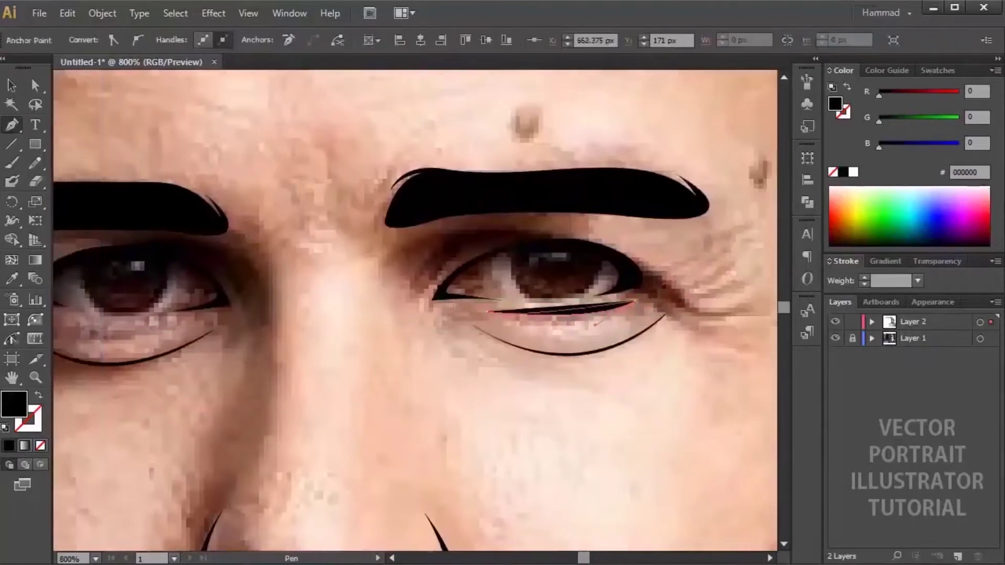
{"action": "left_click", "coordinate": [394, 295], "text": "ctrl"}
Add a second thin crease crescent under the left eye.
{"action": "scroll", "coordinate": [394, 296], "scroll_direction": "left", "scroll_amount": 5}
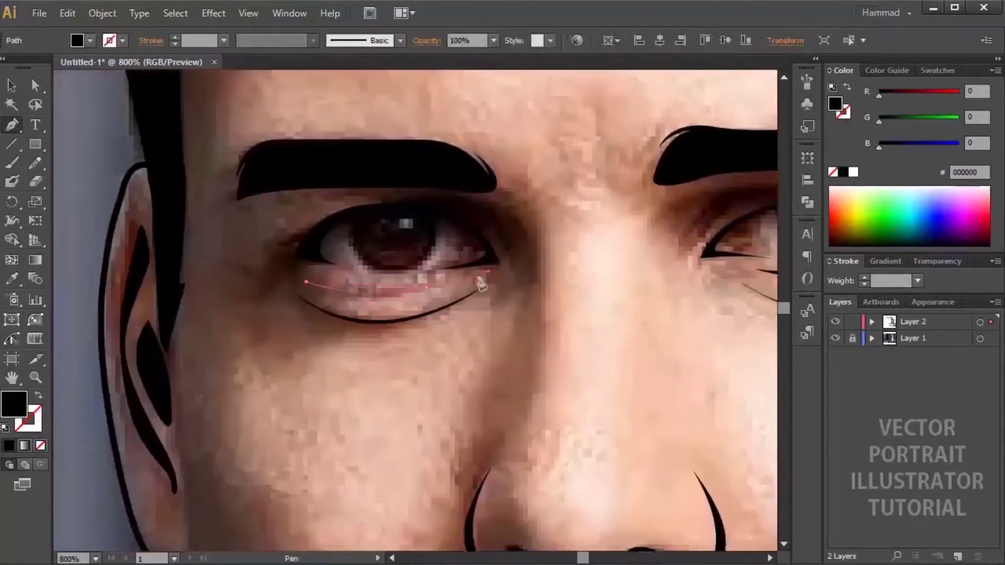
{"action": "left_click_drag", "start_coordinate": [427, 287], "coordinate": [427, 291]}
{"action": "left_click", "coordinate": [260, 260], "text": "ctrl"}
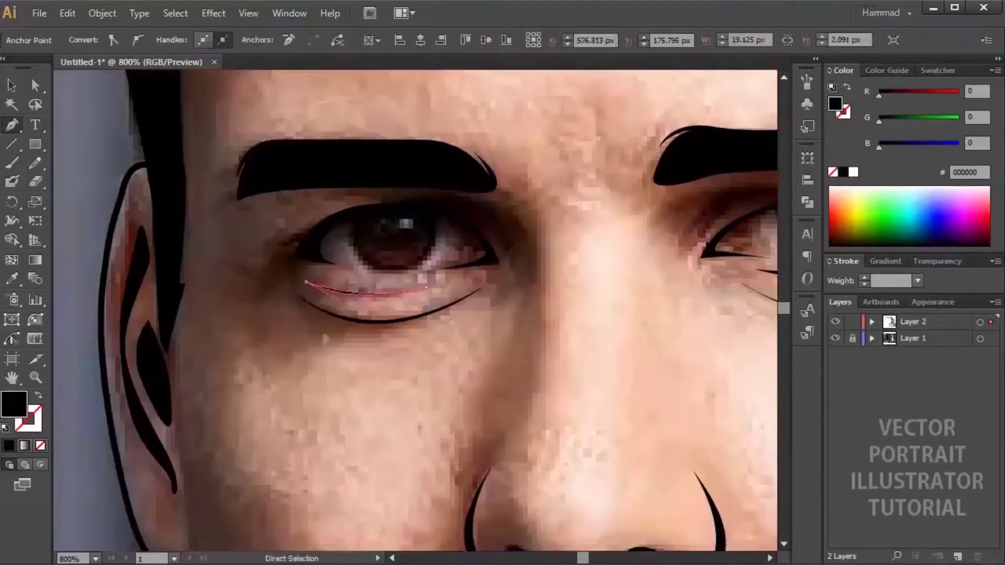
{"action": "left_click_drag", "start_coordinate": [306, 283], "coordinate": [309, 287]}
{"action": "left_click", "coordinate": [327, 370], "text": "ctrl"}
{"action": "scroll", "coordinate": [142, 453], "scroll_direction": "up", "scroll_amount": 2}
{"action": "scroll", "coordinate": [141, 453], "scroll_direction": "right", "scroll_amount": 1}
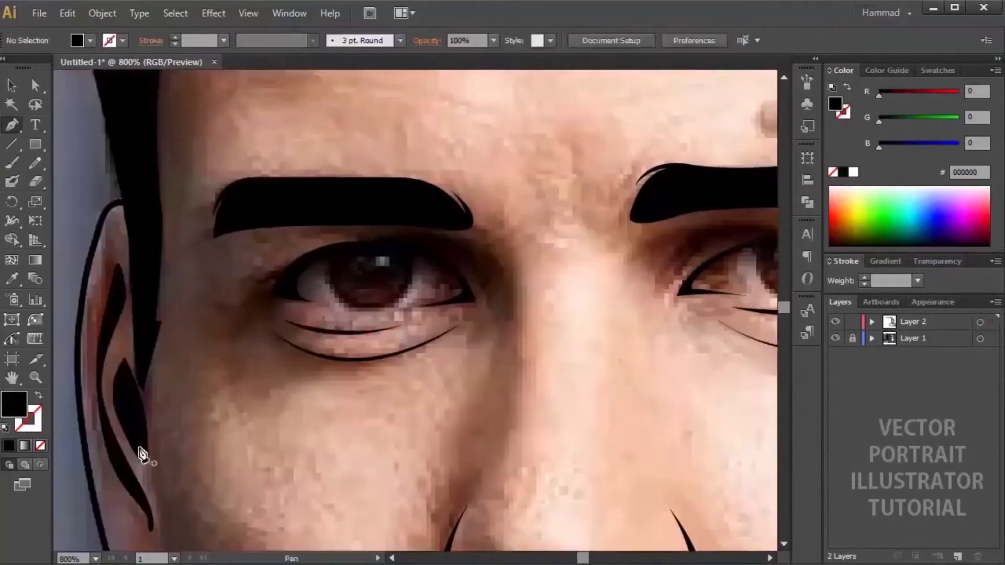
Set the fill colour to white, zoom in on the eye and hide the photo layer.
{"action": "double_click", "coordinate": [9, 414]}
{"action": "left_click", "coordinate": [504, 133]}
{"action": "key", "text": "Return"}
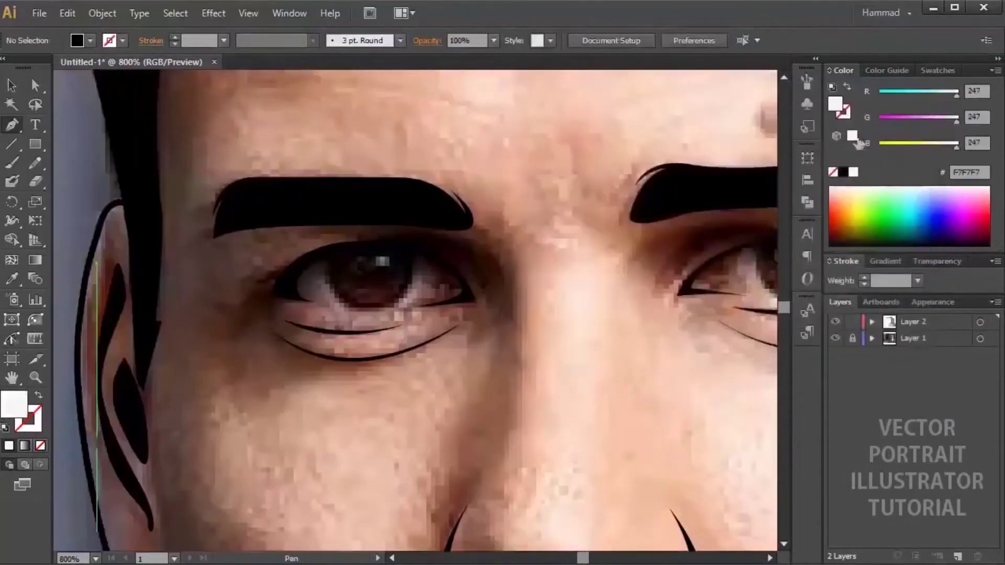
{"action": "key", "text": "ctrl+plus"}
{"action": "scroll", "coordinate": [784, 368], "scroll_direction": "left", "scroll_amount": 2}
{"action": "scroll", "coordinate": [784, 369], "scroll_direction": "up", "scroll_amount": 1}
{"action": "left_click", "coordinate": [835, 339]}
Draw a closed eye-white shape inside the first eye's black outline.
{"action": "left_click", "coordinate": [247, 286]}
{"action": "left_click_drag", "start_coordinate": [356, 326], "coordinate": [359, 328]}
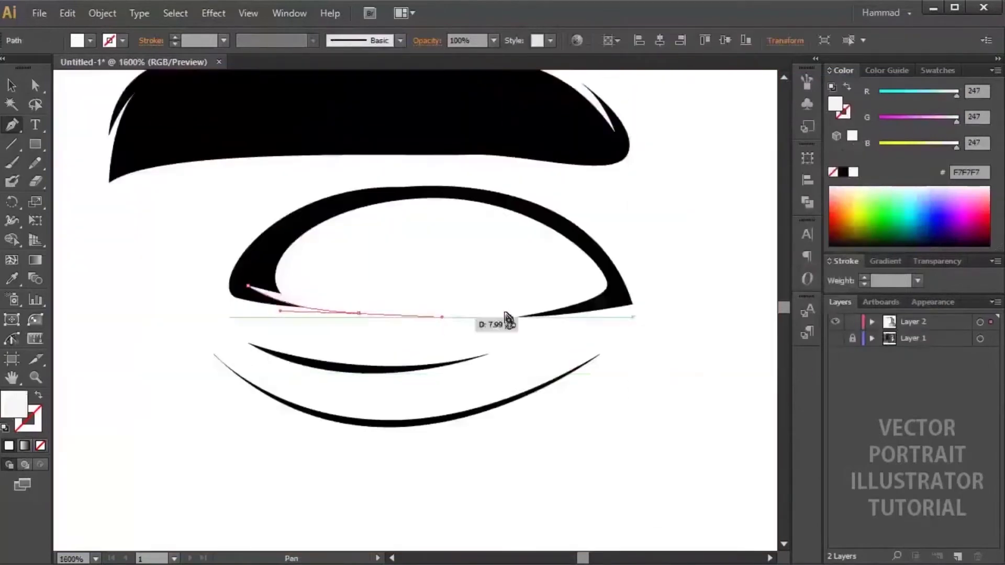
{"action": "left_click_drag", "start_coordinate": [587, 312], "coordinate": [609, 309]}
{"action": "left_click", "coordinate": [580, 229]}
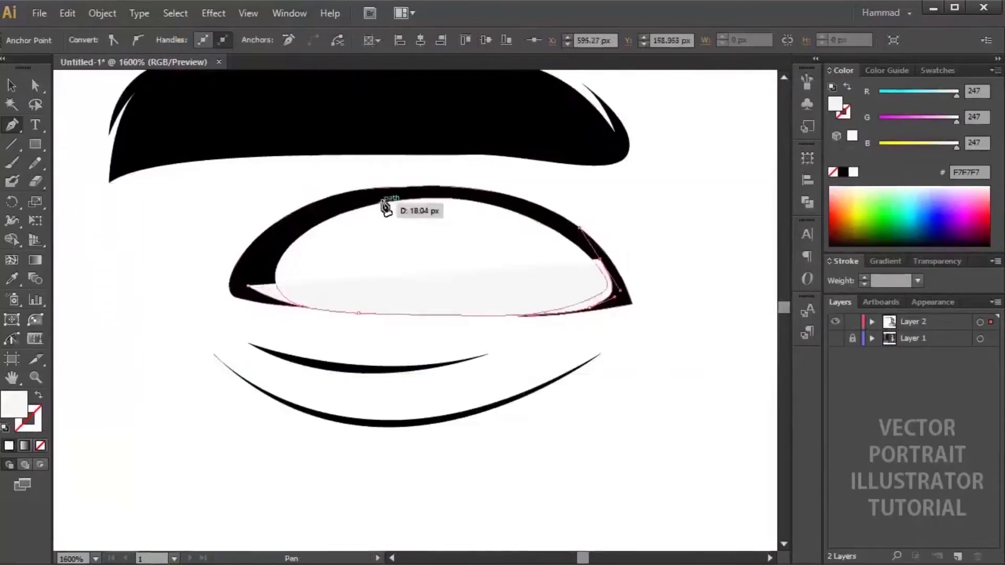
{"action": "left_click_drag", "start_coordinate": [382, 193], "coordinate": [263, 209]}
{"action": "left_click_drag", "start_coordinate": [247, 288], "coordinate": [251, 314]}
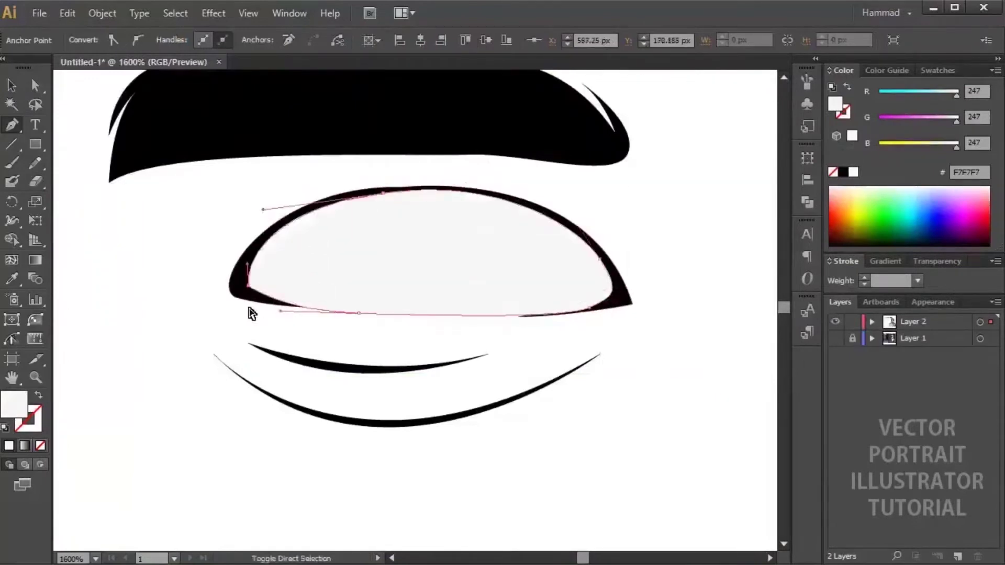
Draw the second closed eye-white shape inside the other eye's outline.
{"action": "key", "text": "ctrl+plus"}
{"action": "left_click_drag", "start_coordinate": [502, 287], "coordinate": [693, 292]}
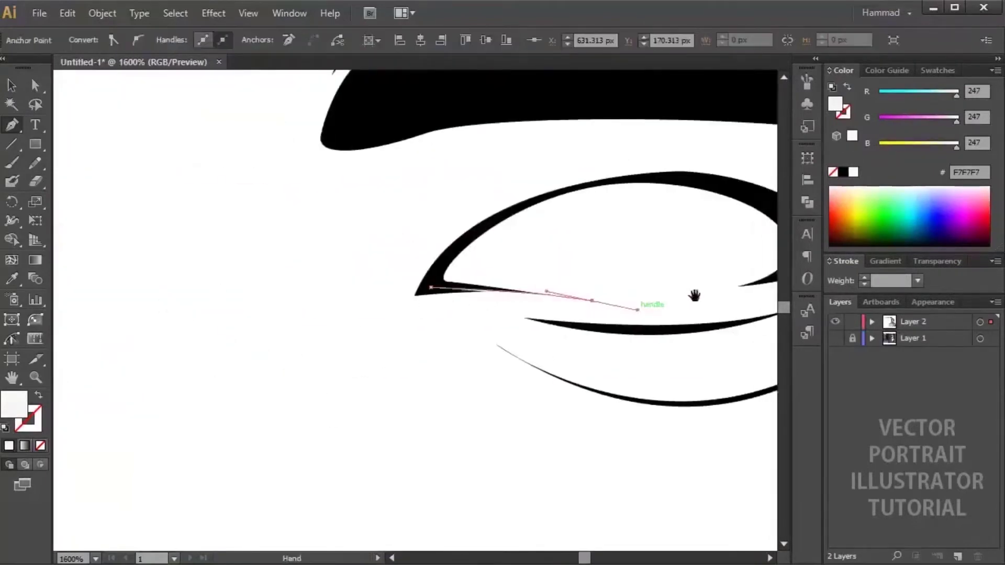
{"action": "key", "text": "ctrl+minus"}
{"action": "left_click", "coordinate": [496, 268]}
{"action": "left_click_drag", "start_coordinate": [642, 237], "coordinate": [659, 232]}
{"action": "left_click_drag", "start_coordinate": [598, 169], "coordinate": [560, 157]}
{"action": "left_click_drag", "start_coordinate": [393, 164], "coordinate": [296, 201]}
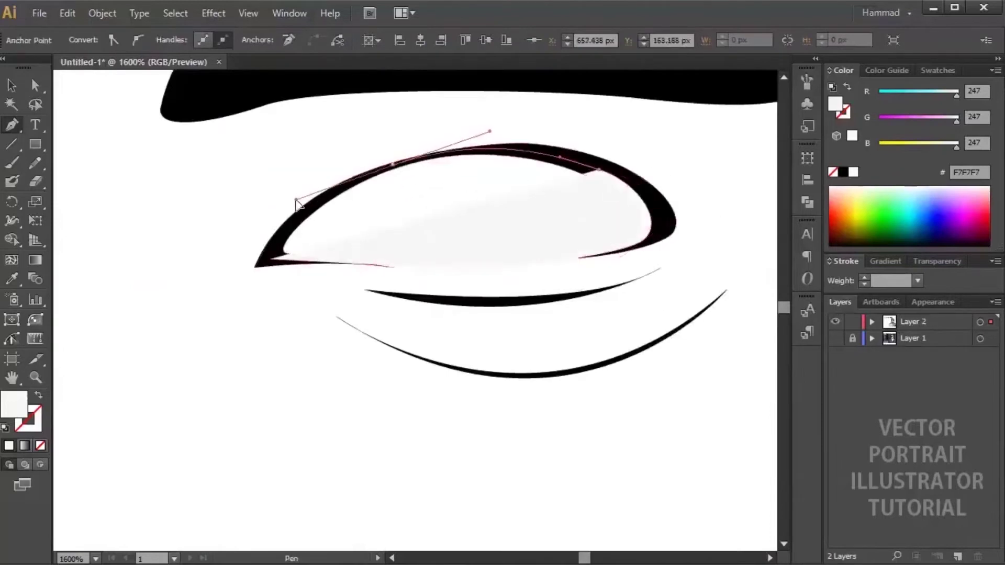
{"action": "left_click", "coordinate": [270, 265]}
Show the photo layer again and switch the canvas to outline view for tracing.
{"action": "key", "text": "ctrl+minus"}
{"action": "key", "text": "ctrl+shift+a"}
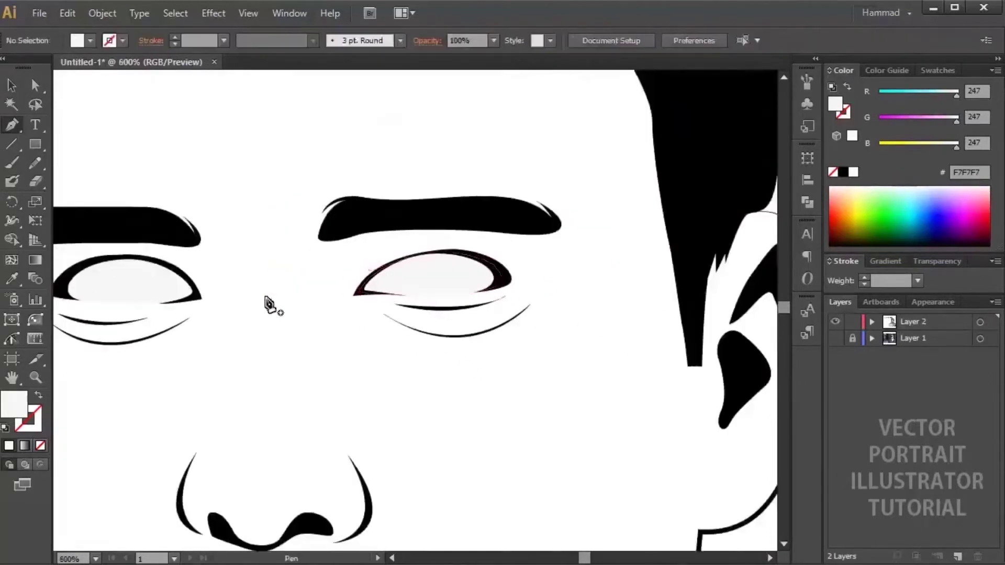
{"action": "left_click", "coordinate": [836, 338]}
{"action": "key", "text": "ctrl+y"}
{"action": "key", "text": "ctrl+plus"}
{"action": "key", "text": "ctrl+plus"}
{"action": "key", "text": "ctrl+plus"}
{"action": "key", "text": "ctrl+plus"}
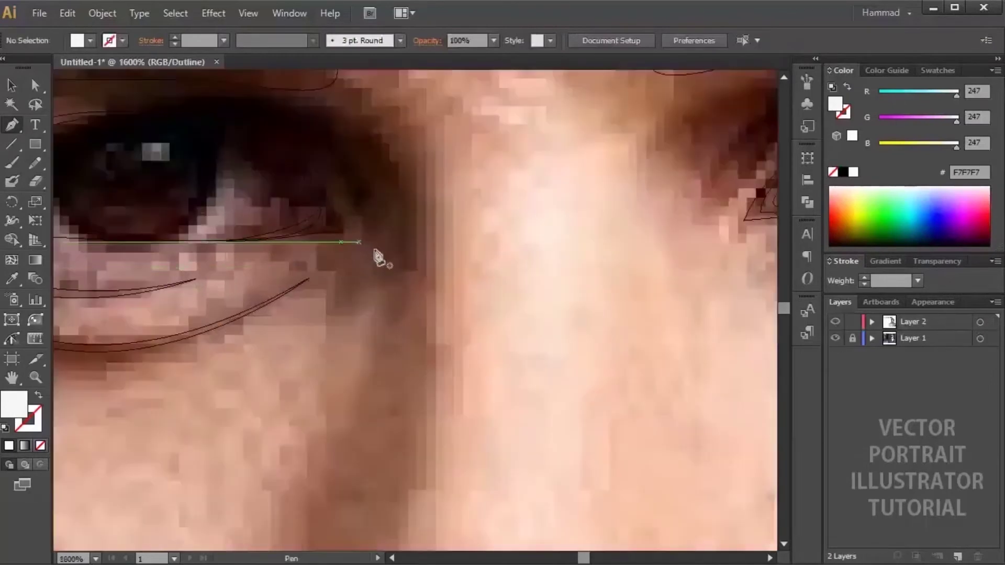
Set the fill to a dark brown swatch from the Swatches panel.
{"action": "left_click_drag", "start_coordinate": [417, 279], "coordinate": [710, 401]}
{"action": "left_click", "coordinate": [938, 70]}
{"action": "left_click", "coordinate": [976, 109]}
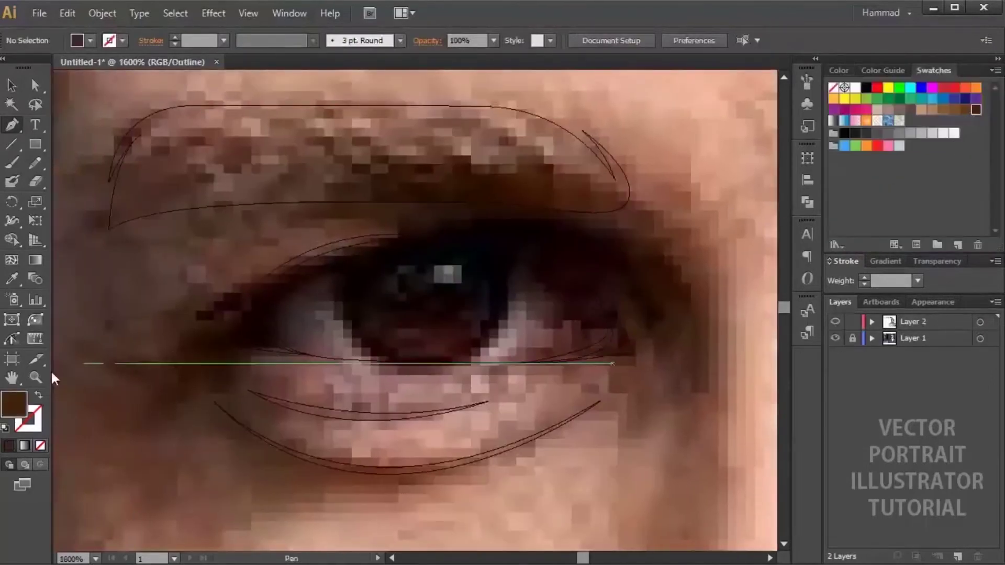
{"action": "double_click", "coordinate": [15, 404]}
{"action": "left_click", "coordinate": [673, 287]}
Draw an ellipse over the first iris and Pathfinder-intersect it with the eye white.
{"action": "left_click", "coordinate": [882, 133]}
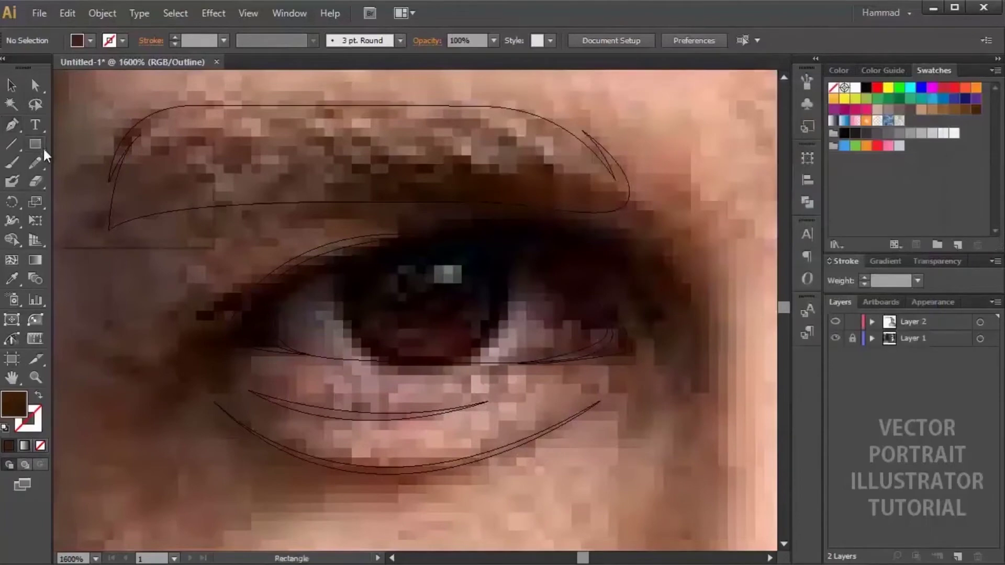
{"action": "left_click_drag", "start_coordinate": [43, 147], "coordinate": [73, 145]}
{"action": "left_click_drag", "start_coordinate": [424, 291], "coordinate": [497, 376]}
{"action": "key", "text": "ctrl+y"}
{"action": "left_click", "coordinate": [562, 328], "text": "ctrl"}
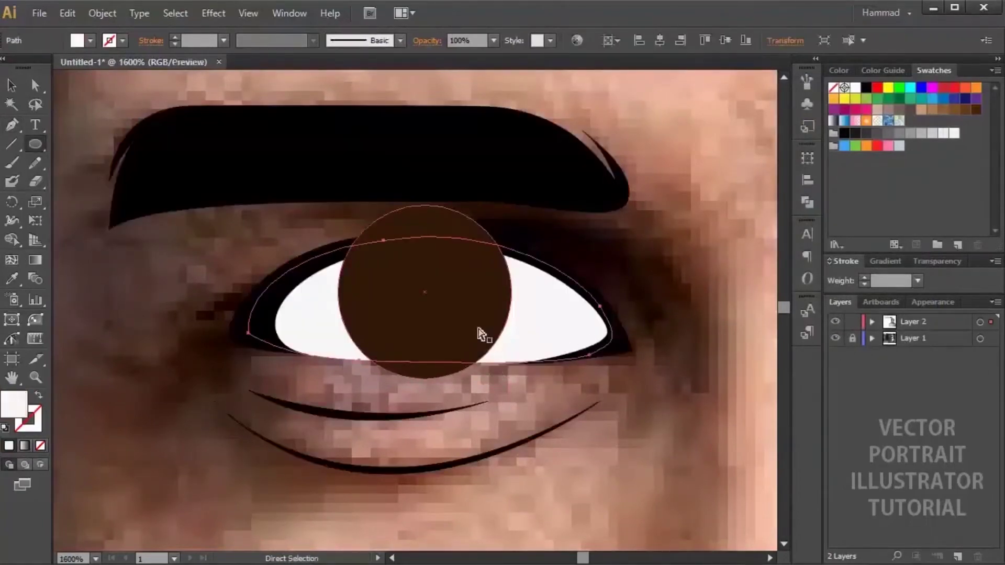
{"action": "left_click", "coordinate": [481, 335], "text": "shift"}
{"action": "left_click", "coordinate": [807, 202]}
{"action": "left_click", "coordinate": [685, 212]}
Adjust the iris fill to dark brown #210F06 and deselect it.
{"action": "double_click", "coordinate": [14, 404]}
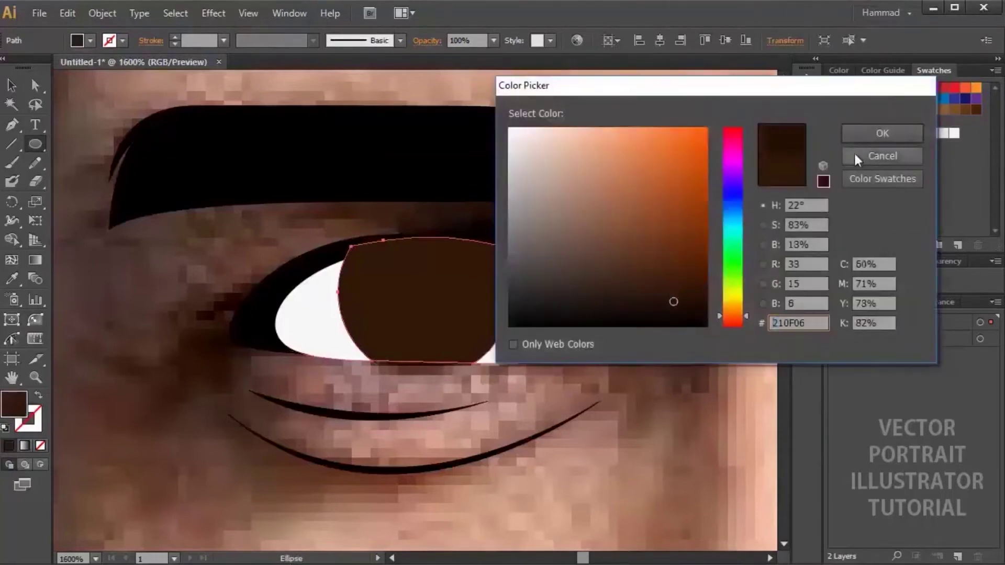
{"action": "left_click", "coordinate": [883, 156]}
{"action": "key", "text": "ctrl+shift+a"}
{"action": "scroll", "coordinate": [523, 393], "scroll_direction": "left", "scroll_amount": 15}
Draw an ellipse over the second iris and intersect it with the eye white.
{"action": "key", "text": "ctrl+y"}
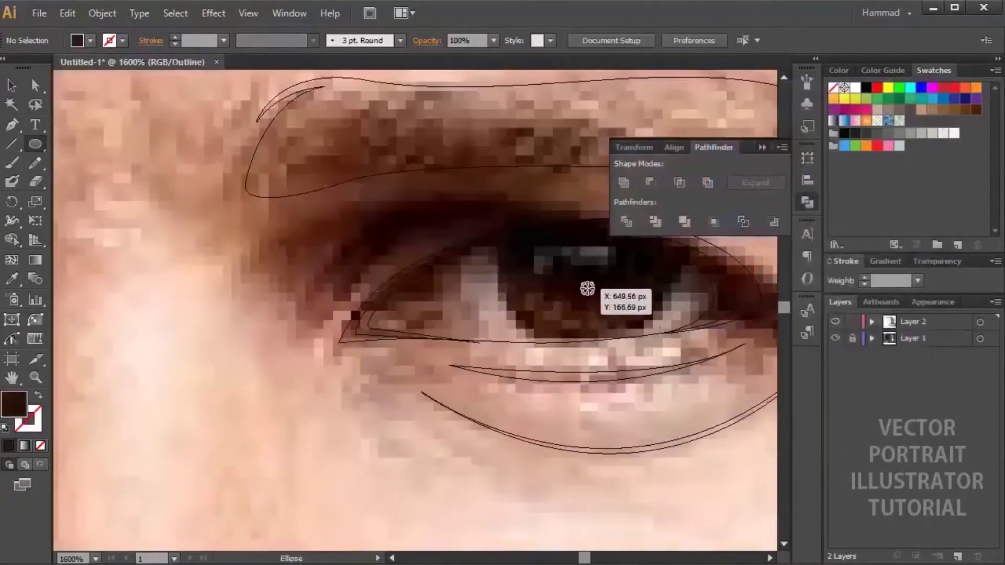
{"action": "left_click_drag", "start_coordinate": [588, 288], "coordinate": [654, 361]}
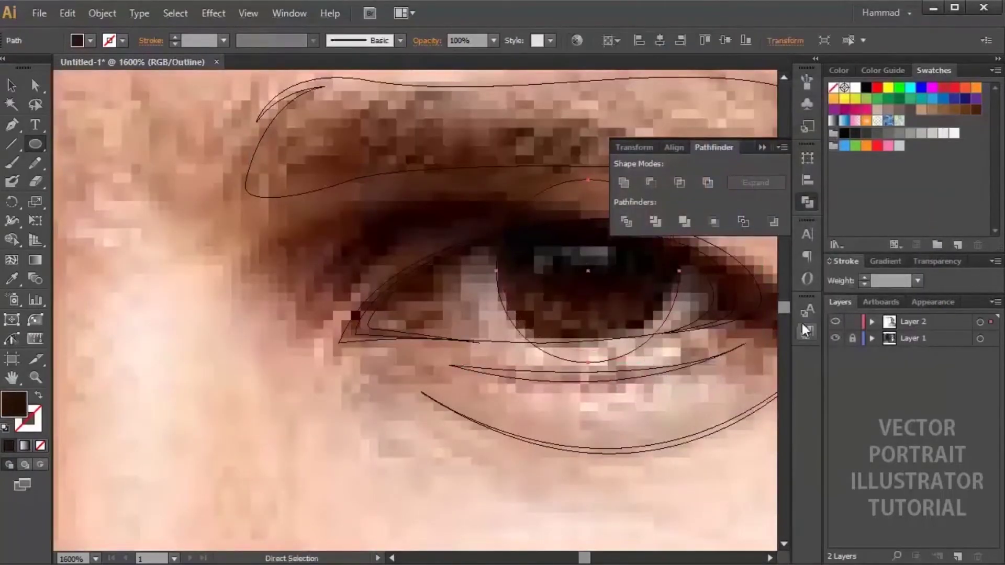
{"action": "key", "text": "ctrl+y"}
{"action": "left_click", "coordinate": [482, 320], "text": "shift"}
{"action": "left_click", "coordinate": [680, 183]}
{"action": "key", "text": "ctrl+shift+a"}
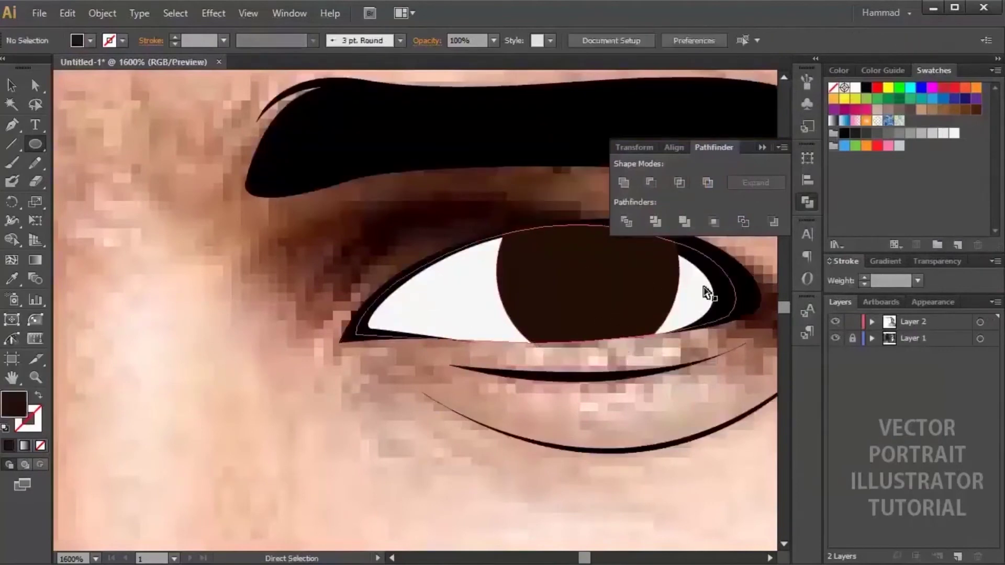
Scale a copy of the iris to 80% and raise its HSB brightness for a lighter brown.
{"action": "left_click", "coordinate": [707, 292]}
{"action": "double_click", "coordinate": [35, 204]}
{"action": "type", "text": "80"}
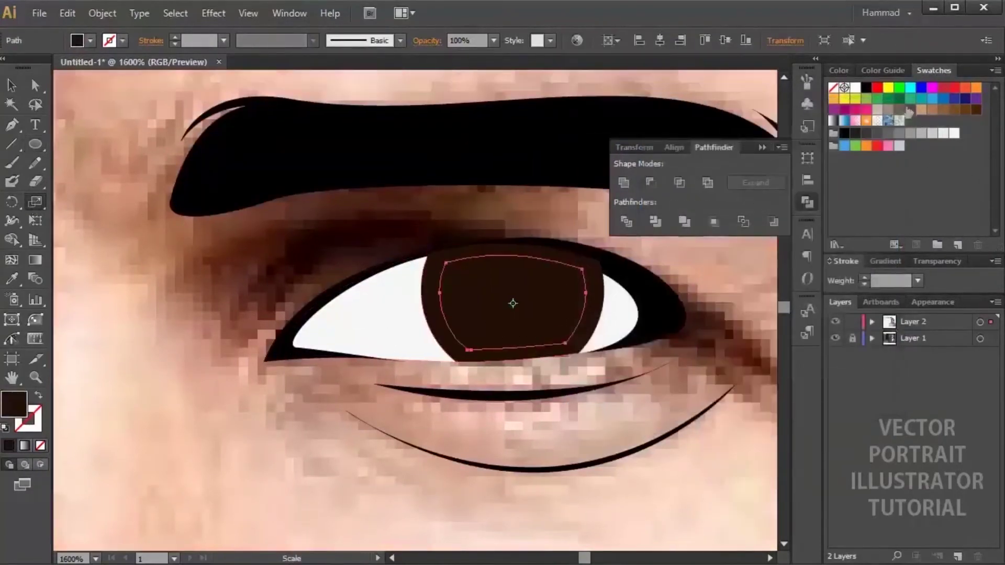
{"action": "left_click", "coordinate": [839, 70]}
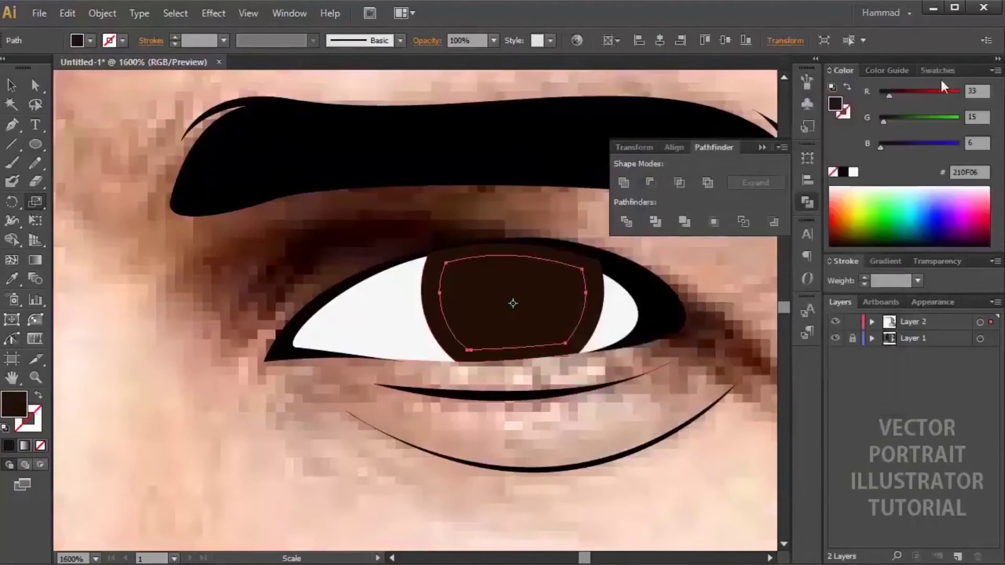
{"action": "left_click", "coordinate": [992, 70]}
{"action": "left_click", "coordinate": [933, 148]}
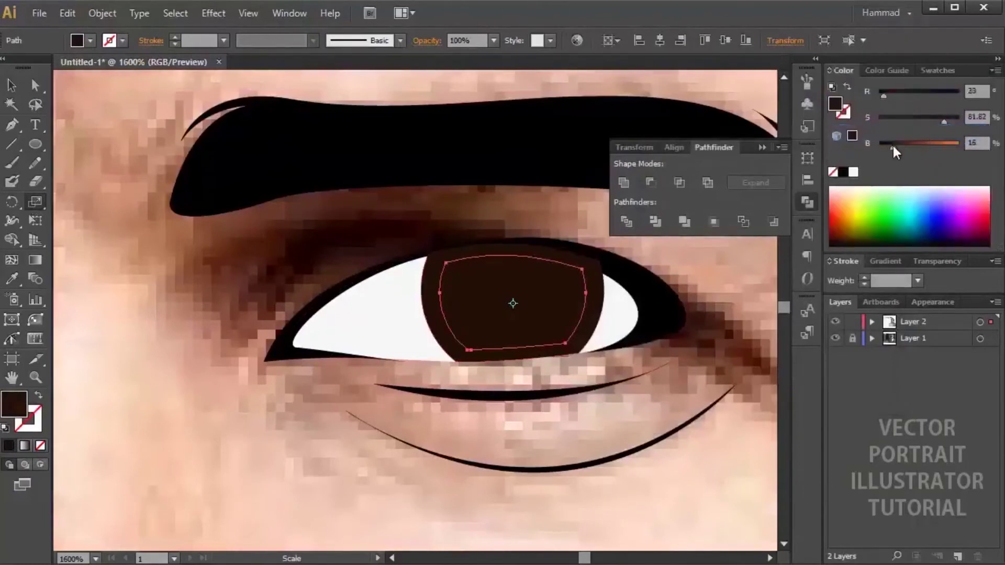
{"action": "left_click_drag", "start_coordinate": [892, 148], "coordinate": [896, 148]}
Make a smaller scaled copy inside the first iris.
{"action": "left_click", "coordinate": [314, 309]}
{"action": "scroll", "coordinate": [314, 309], "scroll_direction": "left", "scroll_amount": 5}
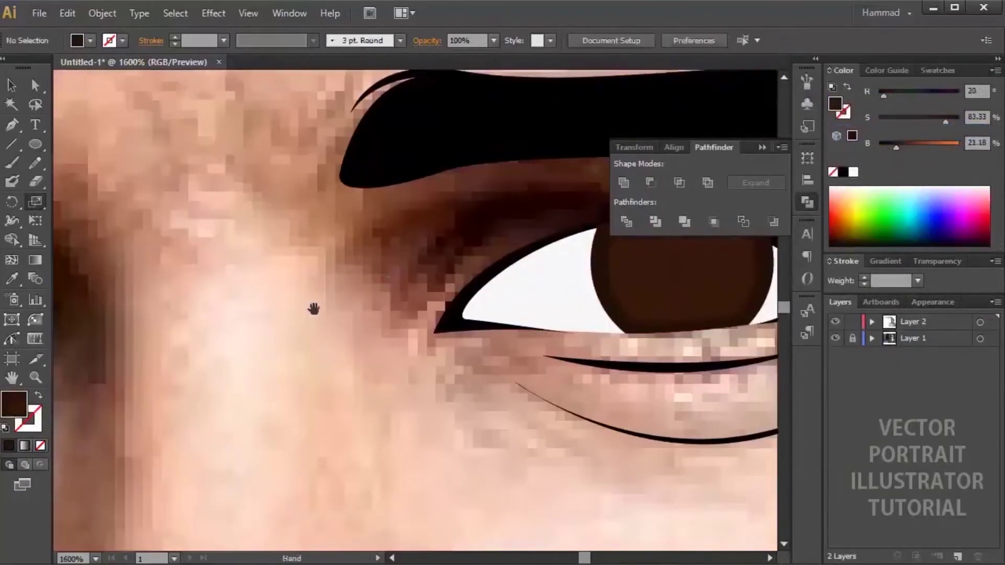
{"action": "scroll", "coordinate": [431, 285], "scroll_direction": "right", "scroll_amount": 5}
{"action": "scroll", "coordinate": [554, 325], "scroll_direction": "left", "scroll_amount": 3}
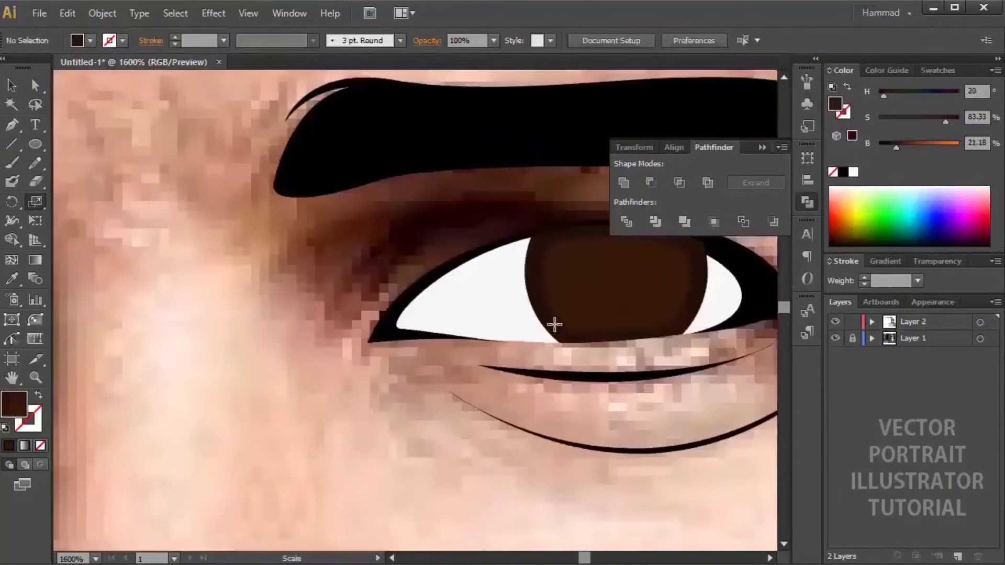
{"action": "double_click", "coordinate": [36, 202]}
{"action": "left_click", "coordinate": [715, 376]}
Scale another inner iris copy and lighten the innermost ring with the brightness slider.
{"action": "scroll", "coordinate": [688, 391], "scroll_direction": "left", "scroll_amount": 3}
{"action": "key", "text": "a"}
{"action": "left_click", "coordinate": [482, 327]}
{"action": "key", "text": "s"}
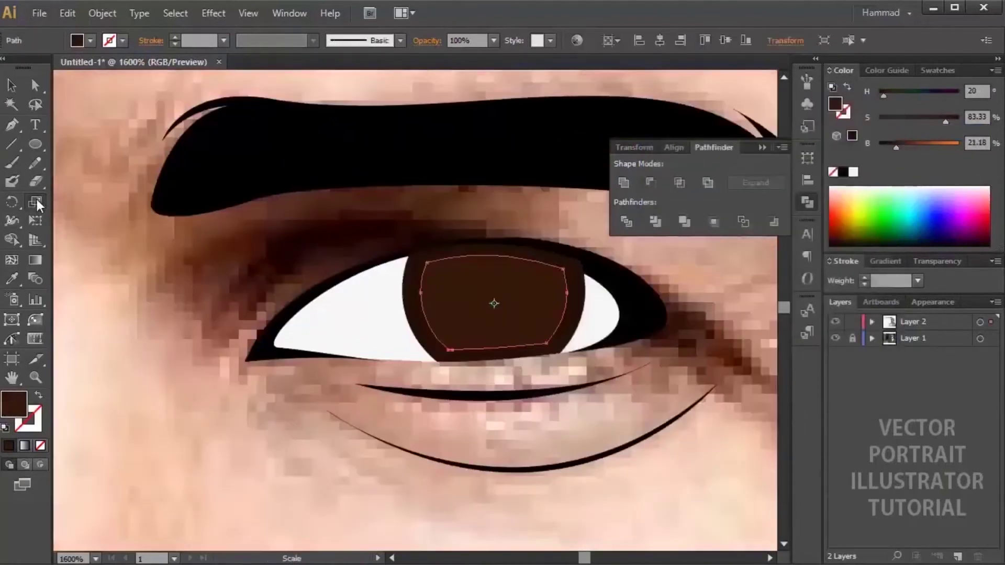
{"action": "key", "text": "Return"}
{"action": "key", "text": "Return"}
{"action": "left_click_drag", "start_coordinate": [897, 148], "coordinate": [901, 148]}
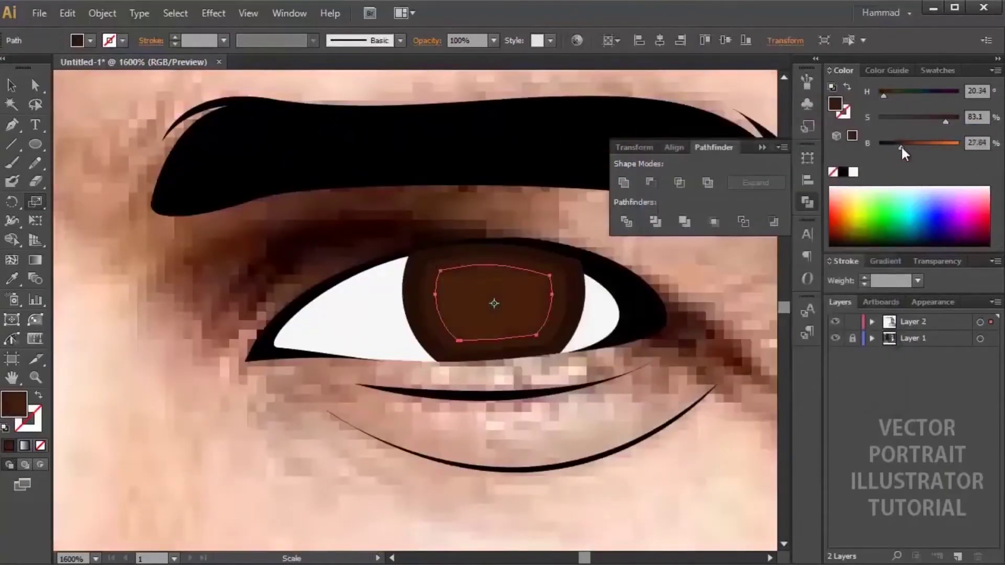
Make a smaller scaled copy of the other eye's iris.
{"action": "key", "text": "a"}
{"action": "left_click", "coordinate": [276, 273]}
{"action": "scroll", "coordinate": [513, 271], "scroll_direction": "down", "scroll_amount": 2}
{"action": "scroll", "coordinate": [514, 271], "scroll_direction": "right", "scroll_amount": 5}
{"action": "scroll", "coordinate": [262, 214], "scroll_direction": "left", "scroll_amount": 3}
{"action": "left_click", "coordinate": [262, 215]}
{"action": "key", "text": "s"}
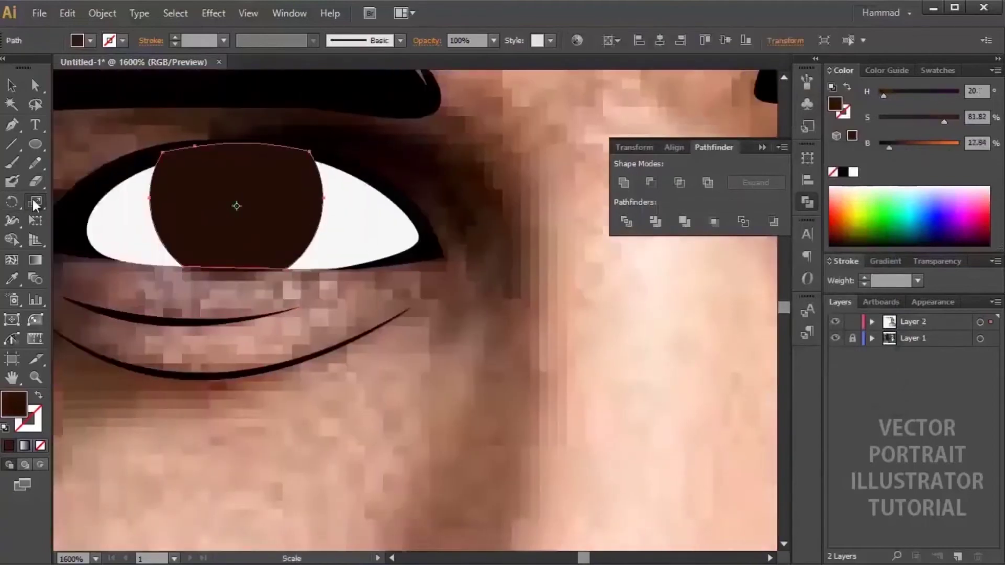
{"action": "key", "text": "Return"}
{"action": "left_click", "coordinate": [709, 382]}
Eyedropper the lighter brown onto the other eye's inner iris copy.
{"action": "scroll", "coordinate": [594, 415], "scroll_direction": "right", "scroll_amount": 3}
{"action": "scroll", "coordinate": [595, 415], "scroll_direction": "up", "scroll_amount": 1}
{"action": "left_click", "coordinate": [12, 280]}
{"action": "scroll", "coordinate": [523, 315], "scroll_direction": "right", "scroll_amount": 5}
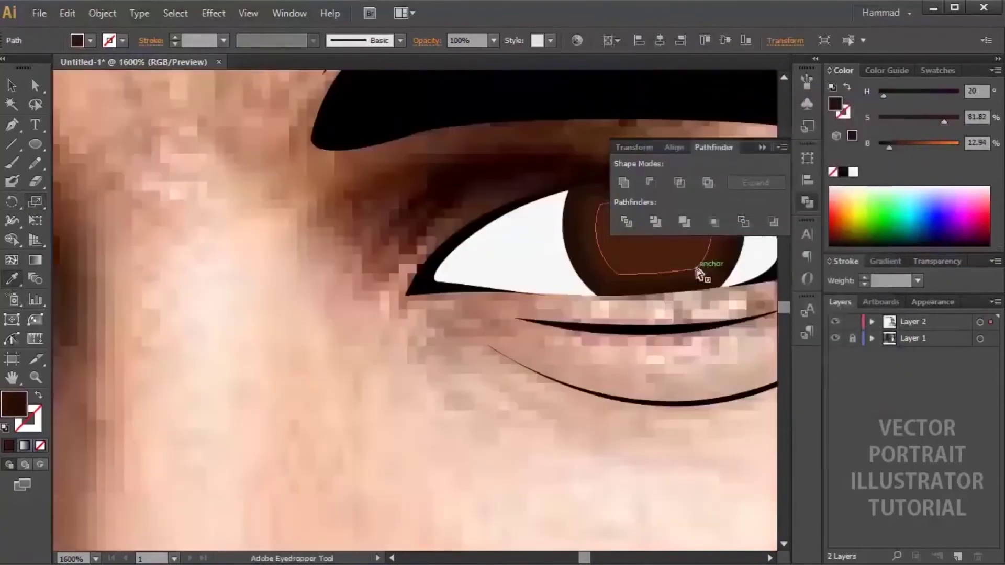
{"action": "left_click", "coordinate": [703, 270]}
{"action": "scroll", "coordinate": [619, 416], "scroll_direction": "left", "scroll_amount": 6}
{"action": "scroll", "coordinate": [419, 314], "scroll_direction": "left", "scroll_amount": 6}
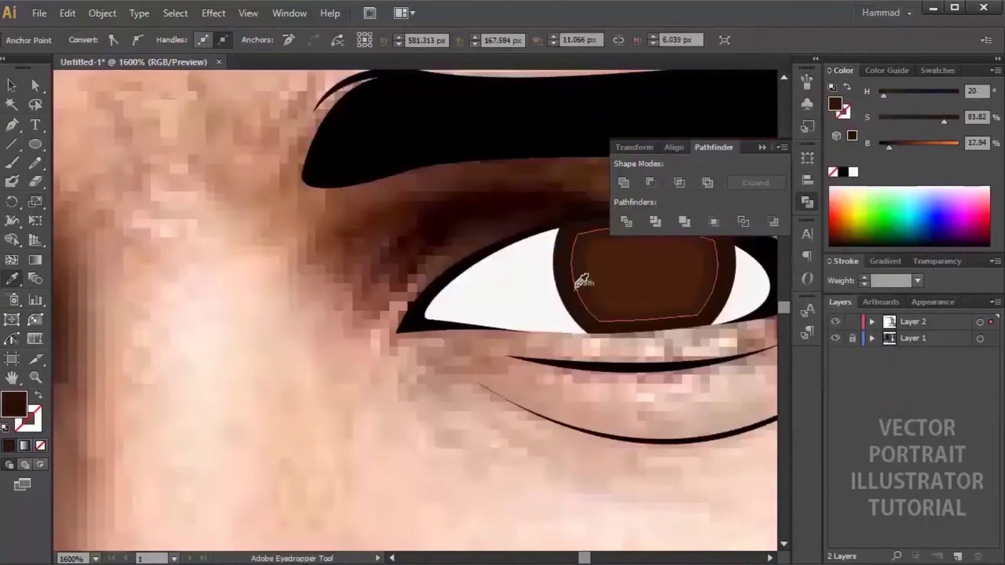
{"action": "left_click", "coordinate": [588, 278]}
{"action": "key", "text": "ctrl+shift+a"}
{"action": "key", "text": "ctrl+y"}
Draw a black pupil circle in the centre of the first iris.
{"action": "scroll", "coordinate": [649, 298], "scroll_direction": "right", "scroll_amount": 3}
{"action": "key", "text": "l"}
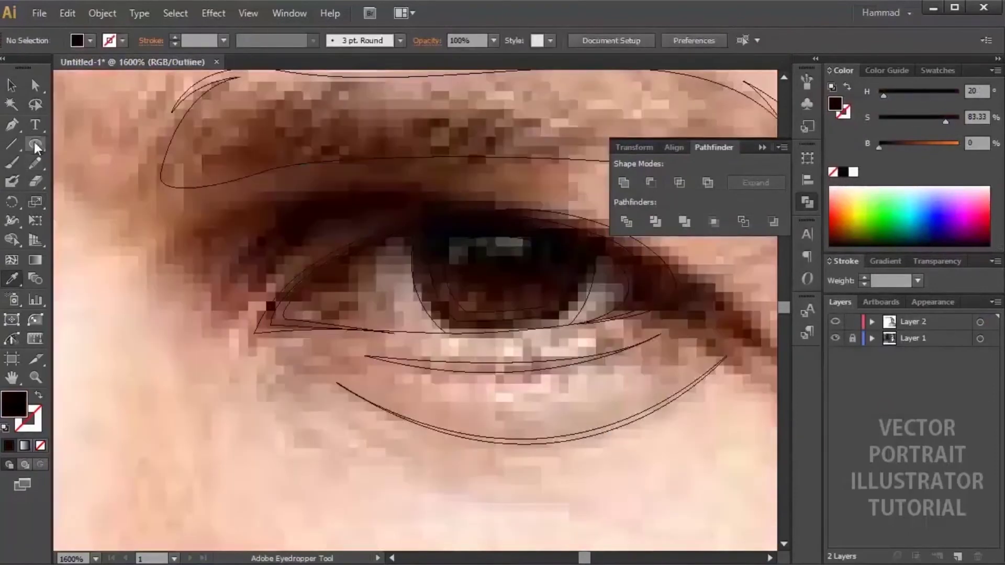
{"action": "left_click_drag", "start_coordinate": [522, 285], "coordinate": [518, 287]}
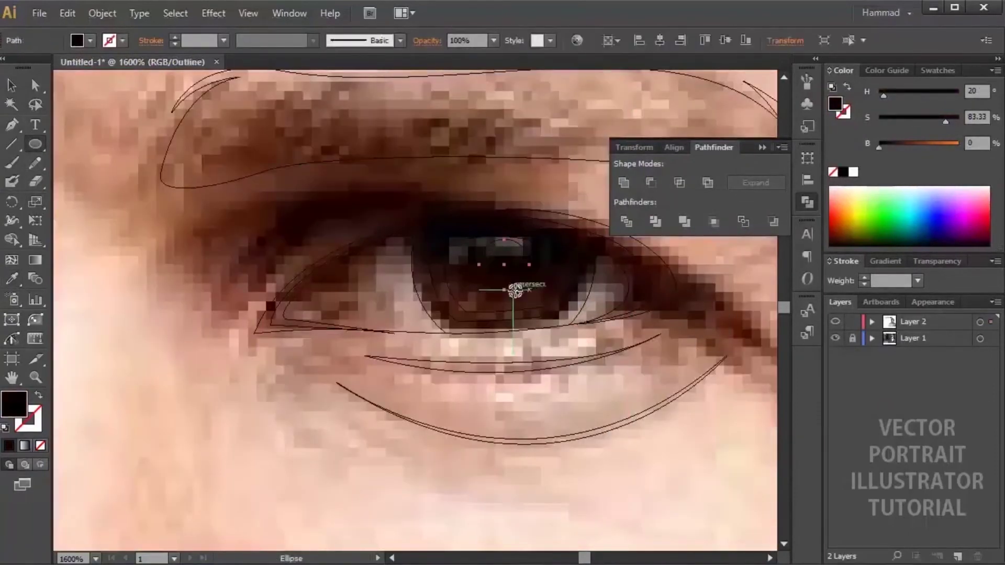
{"action": "key", "text": "ctrl+z"}
{"action": "left_click_drag", "start_coordinate": [539, 242], "coordinate": [563, 264]}
{"action": "key", "text": "ctrl+y"}
Add the second pupil and a white highlight, then intersect grey shading with the eye.
{"action": "key", "text": "a"}
{"action": "scroll", "coordinate": [272, 320], "scroll_direction": "right", "scroll_amount": 10}
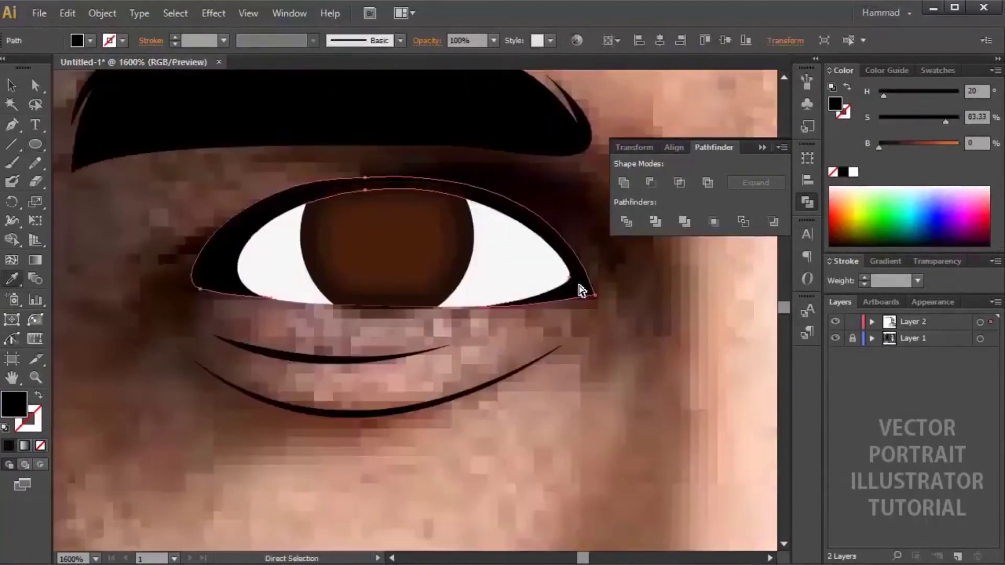
{"action": "key", "text": "ctrl+y"}
{"action": "key", "text": "l"}
{"action": "left_click_drag", "start_coordinate": [364, 202], "coordinate": [429, 267]}
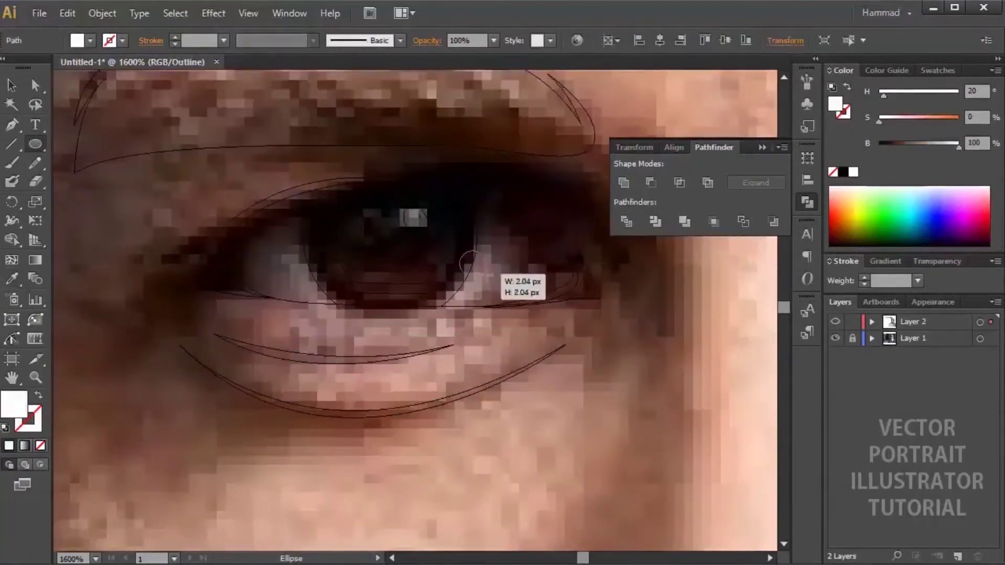
{"action": "key", "text": "ctrl+y"}
{"action": "left_click_drag", "start_coordinate": [404, 201], "coordinate": [439, 233]}
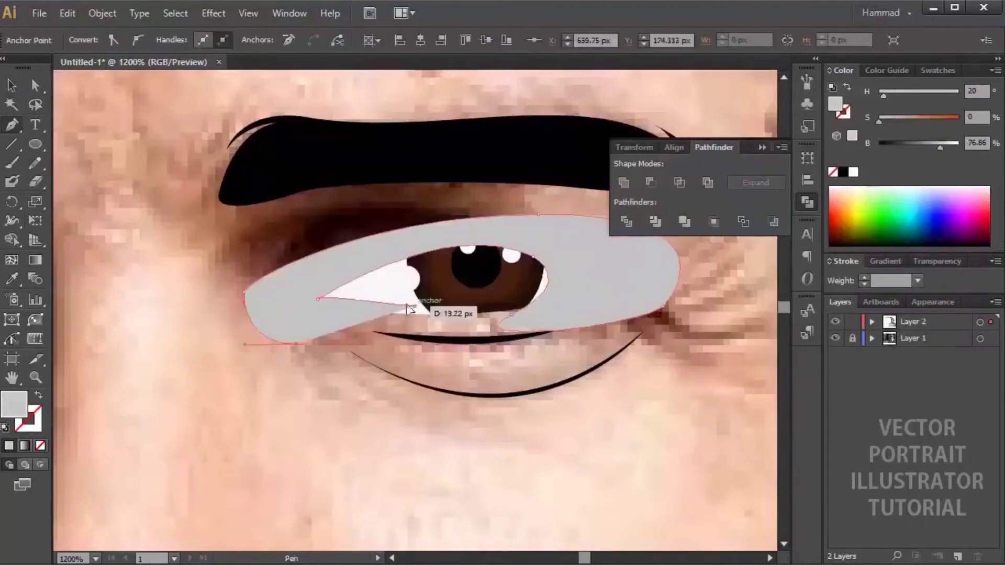
{"action": "left_click", "coordinate": [679, 183]}
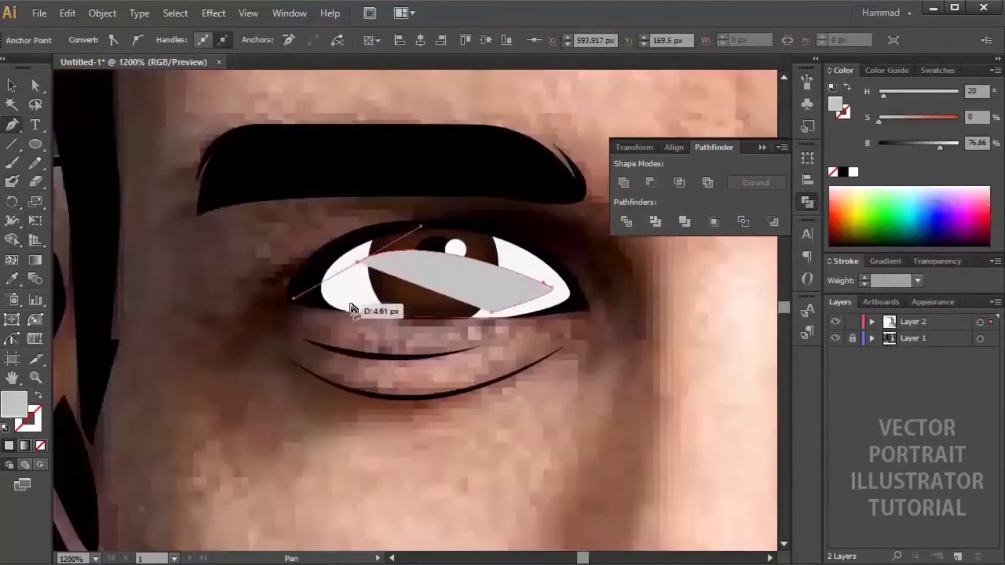